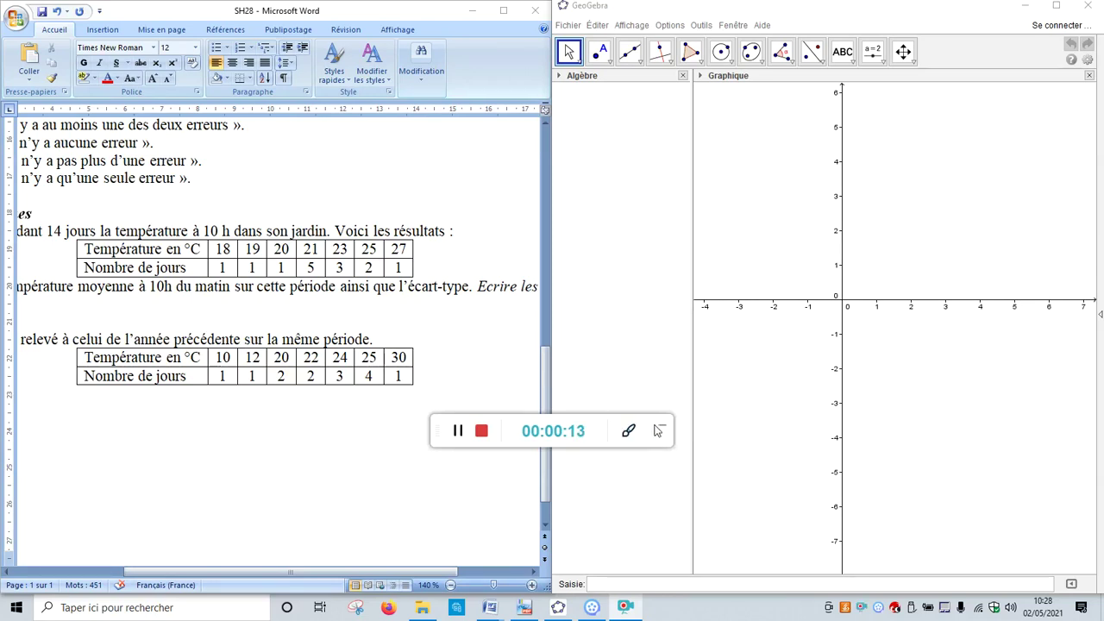
Add the spreadsheet view (Tableur) to the GeoGebra workspace next to the algebra and graphics views.
left_click(660, 429)
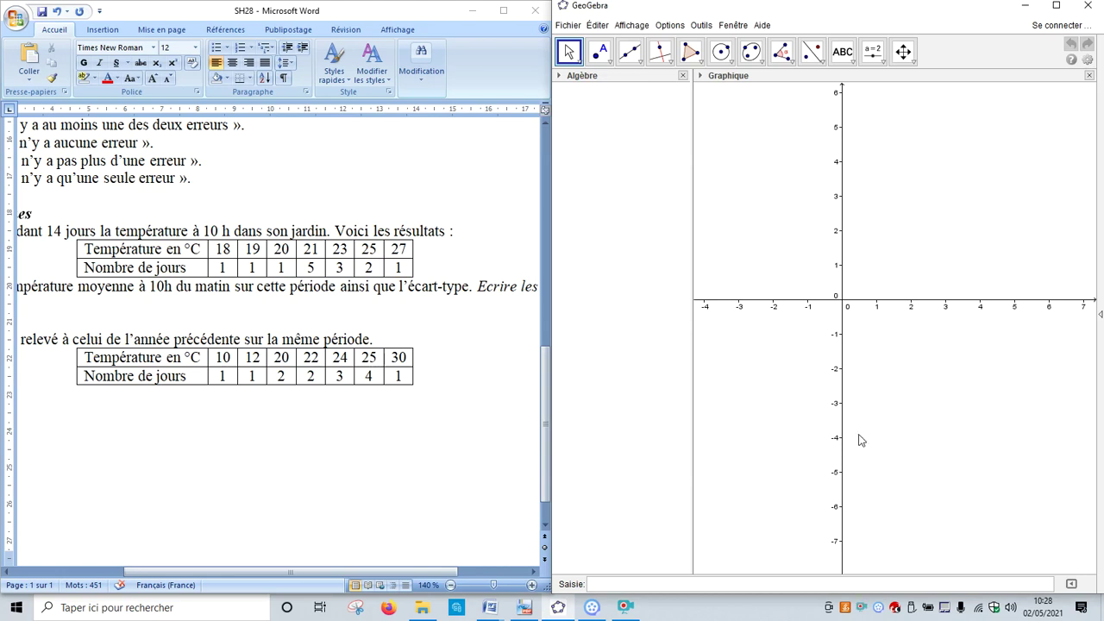
left_click(1100, 316)
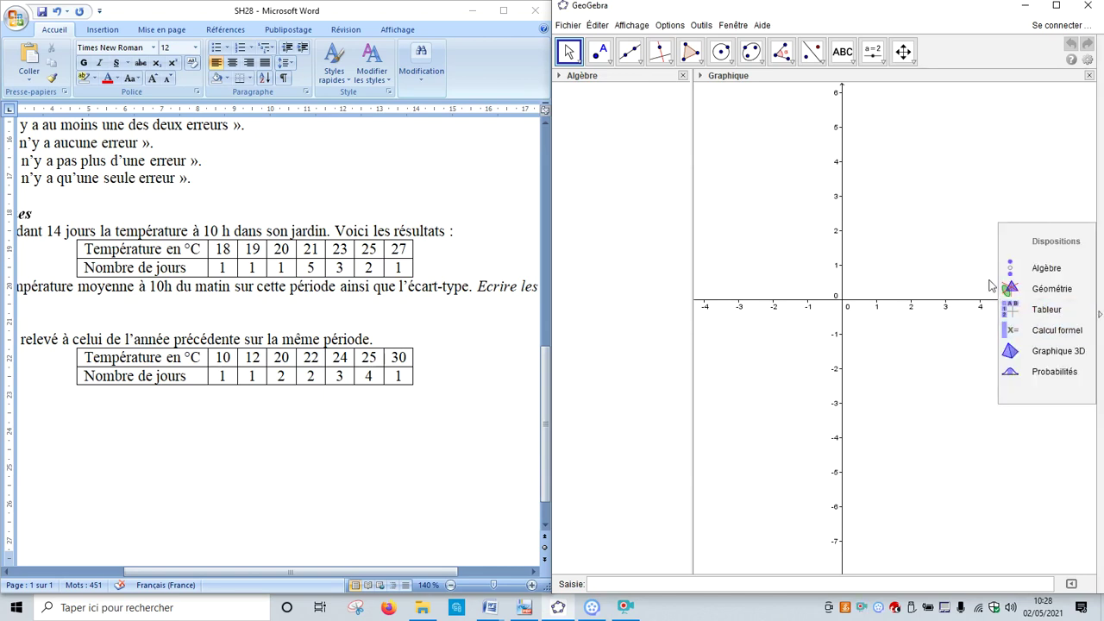
left_click(629, 26)
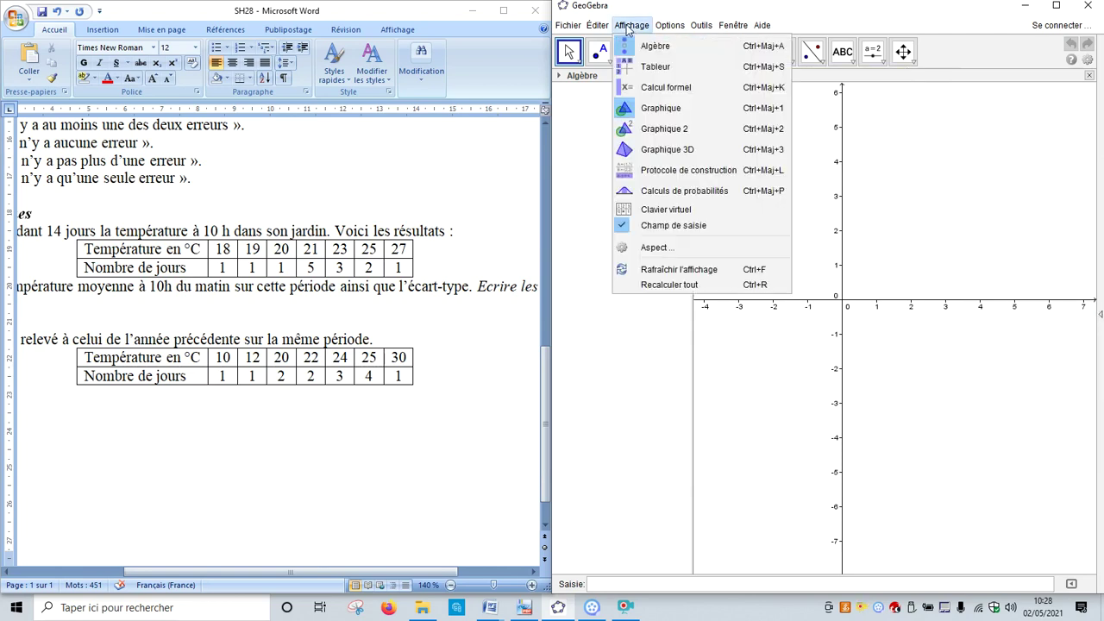
left_click(643, 67)
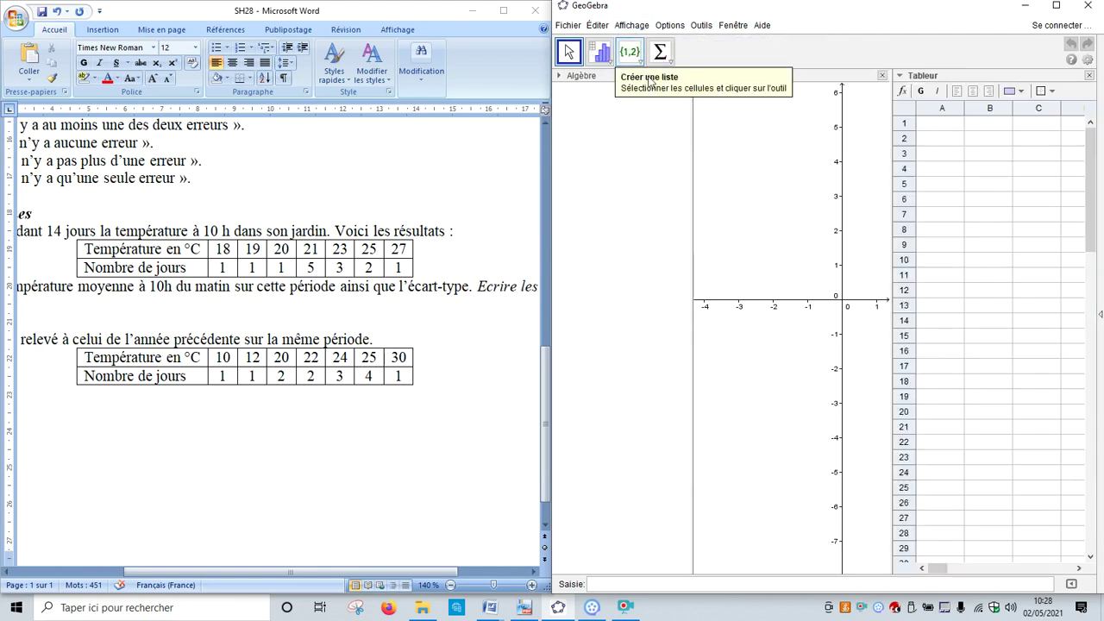
Enter the temperatures 18, 19, 20, 21, 23, 25, 27 in A1:A7 and the day counts 1, 1, 1, 5, 3, 2, 1 in B1:B7.
left_click(938, 128)
type("1")
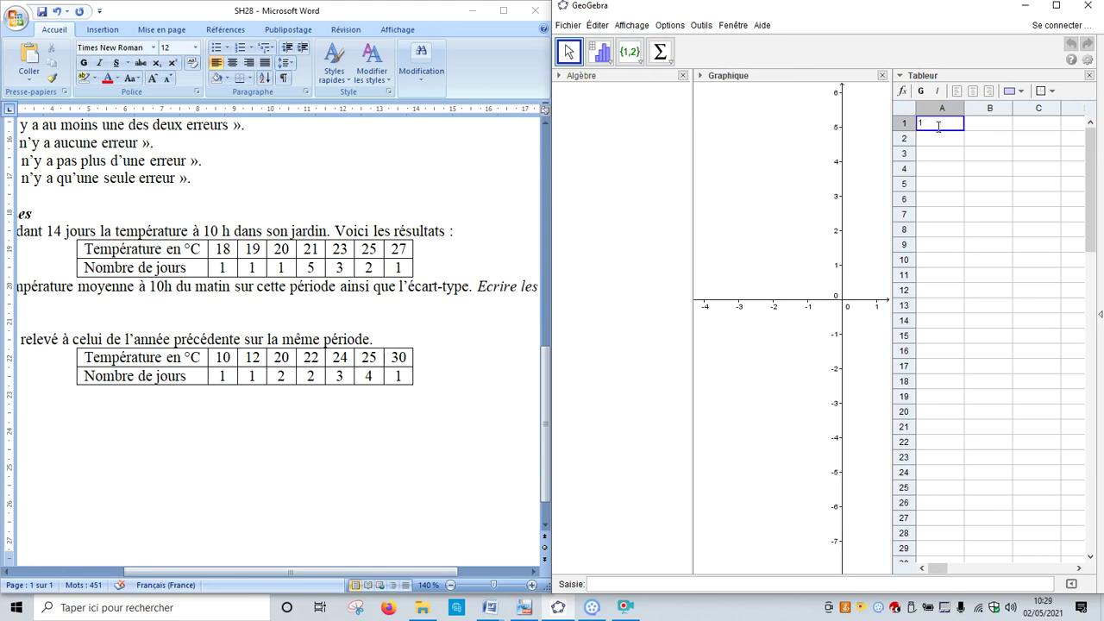
key("Return")
left_click(626, 607)
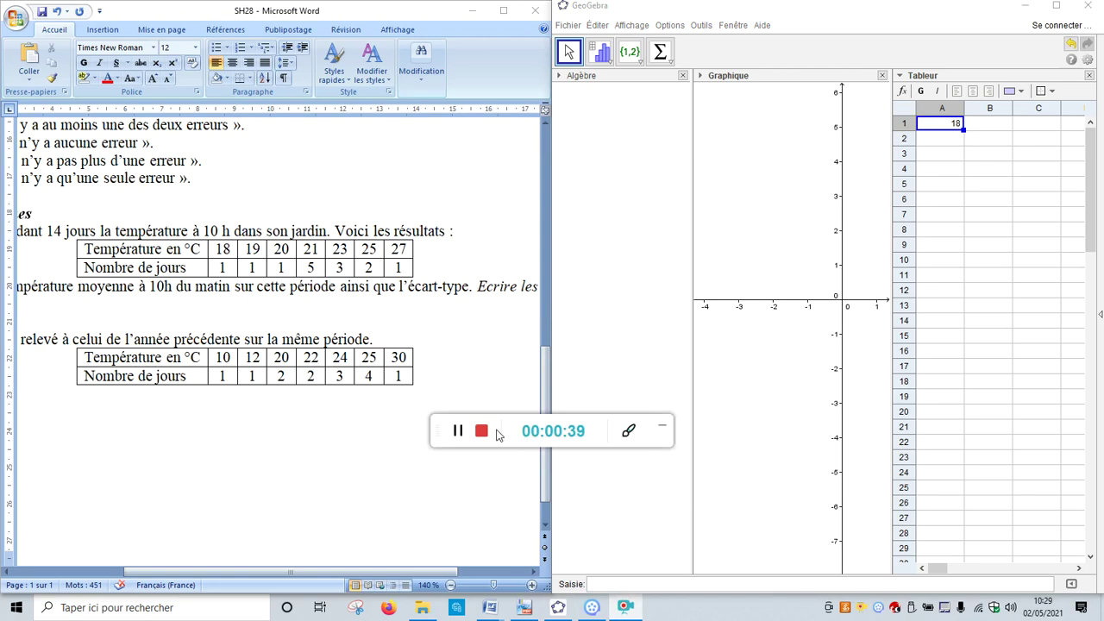
left_click(457, 436)
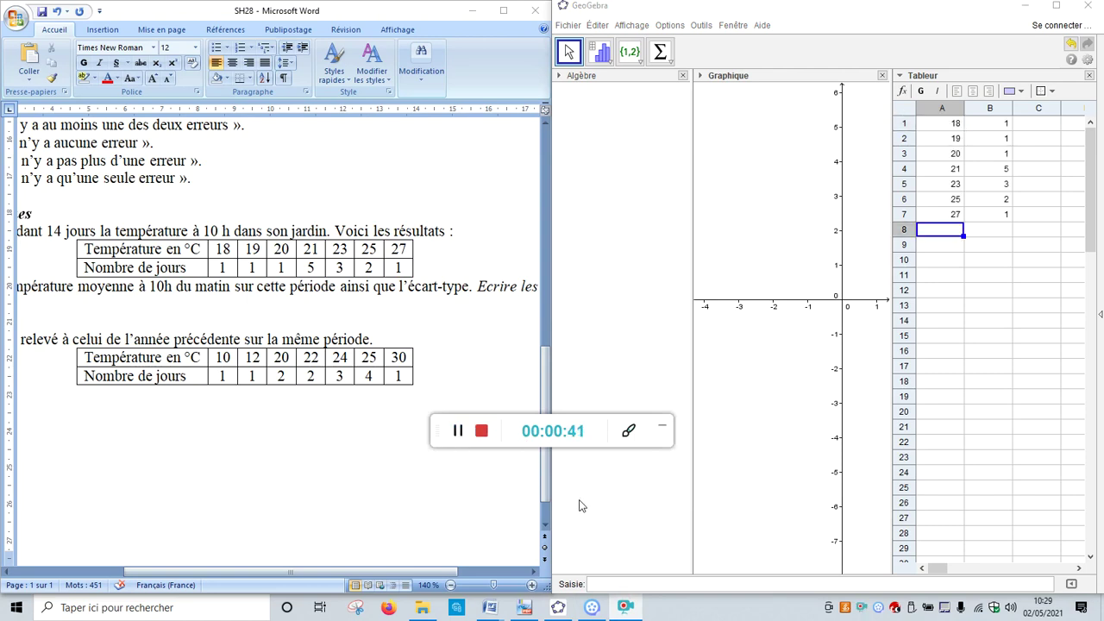
left_click(664, 431)
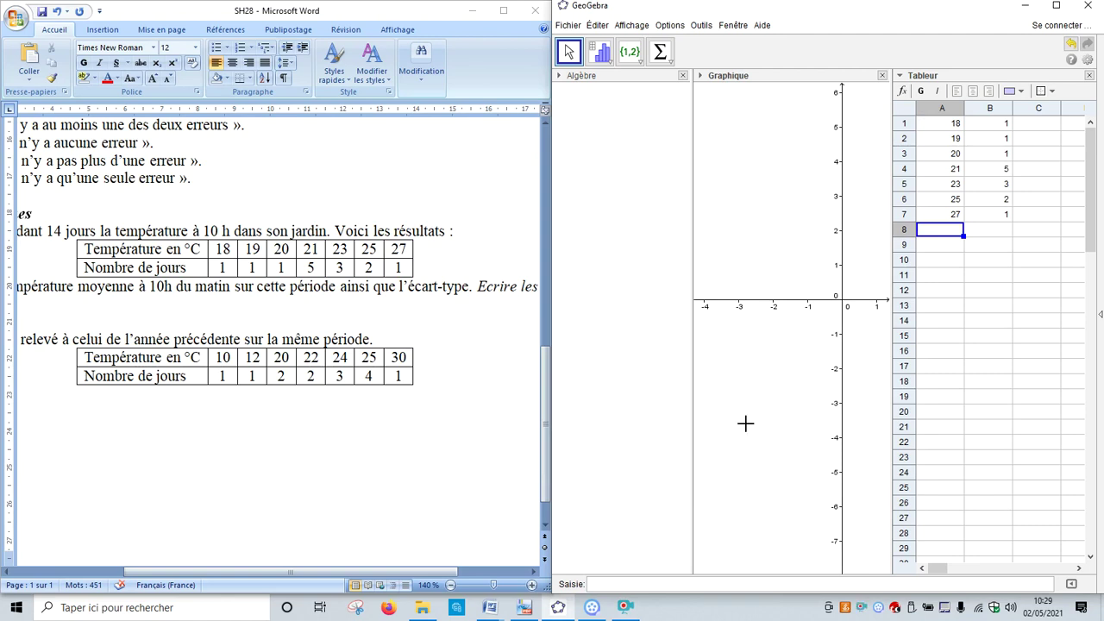
Run a one-variable statistical analysis on the temperatures in A1:A7 as raw data.
left_click_drag(948, 126, 946, 208)
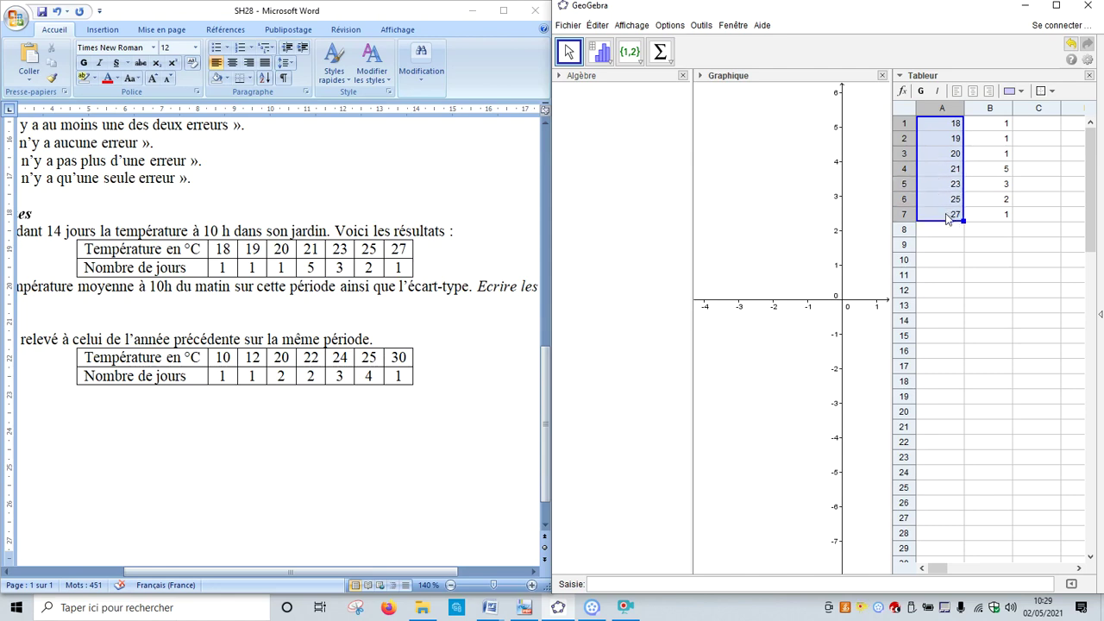
left_click(609, 66)
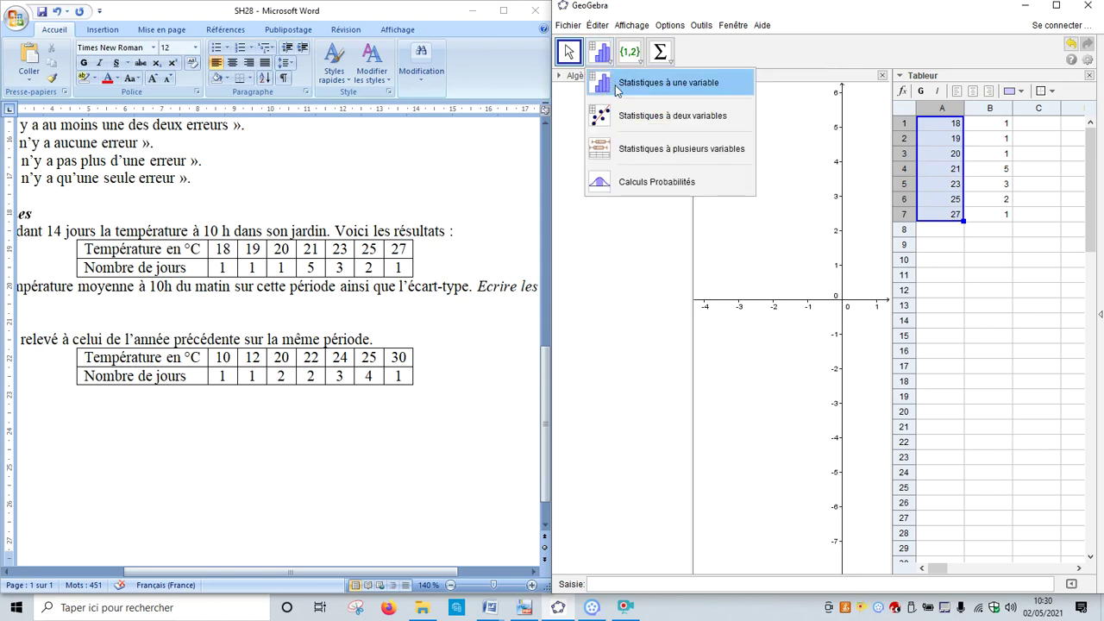
left_click(618, 83)
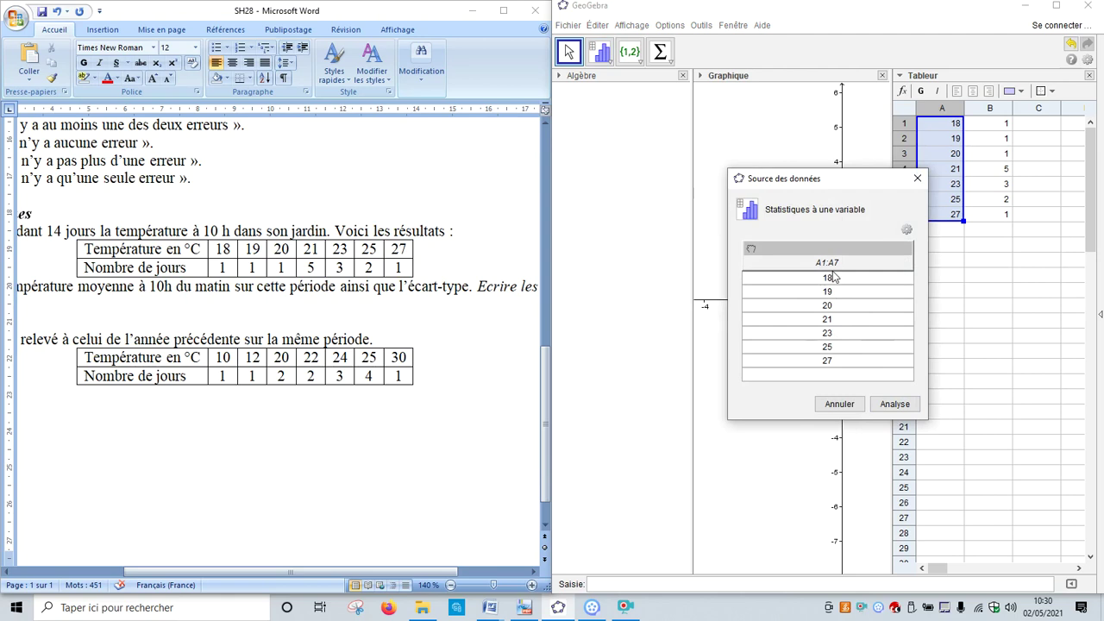
left_click(894, 403)
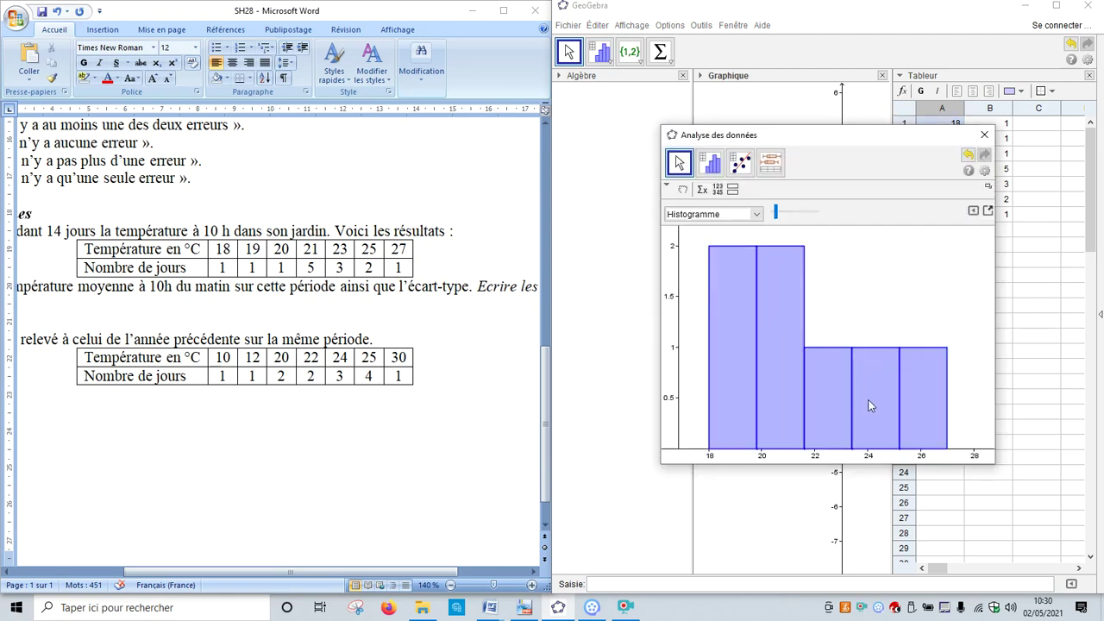
Display the analysis as a bar chart (Barres) with its statistics table, and close the analysis window.
left_click(758, 215)
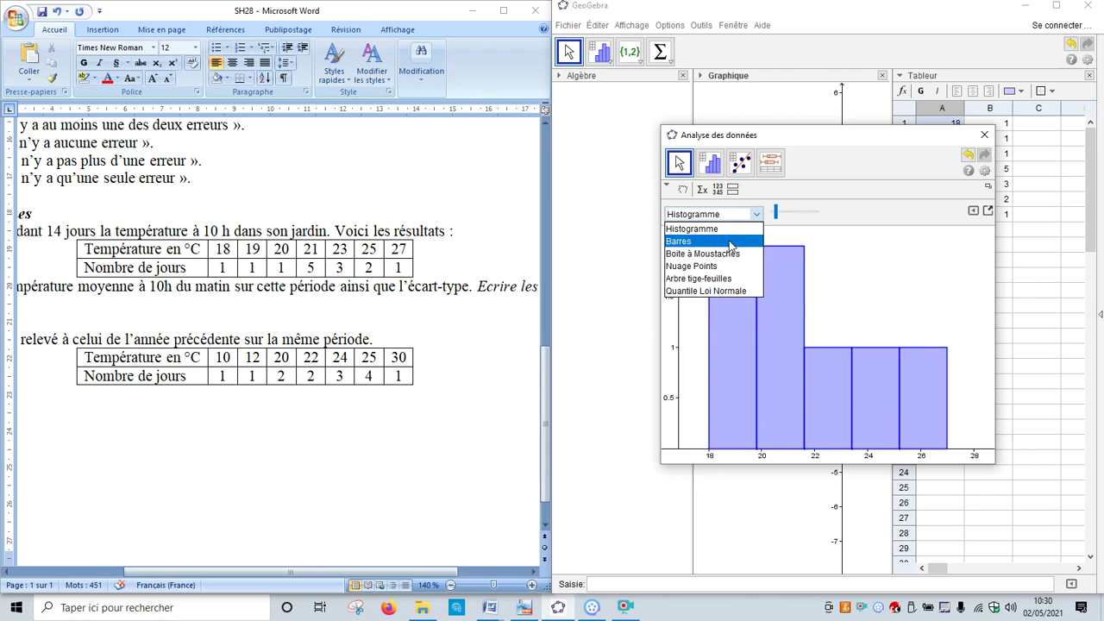
left_click(731, 247)
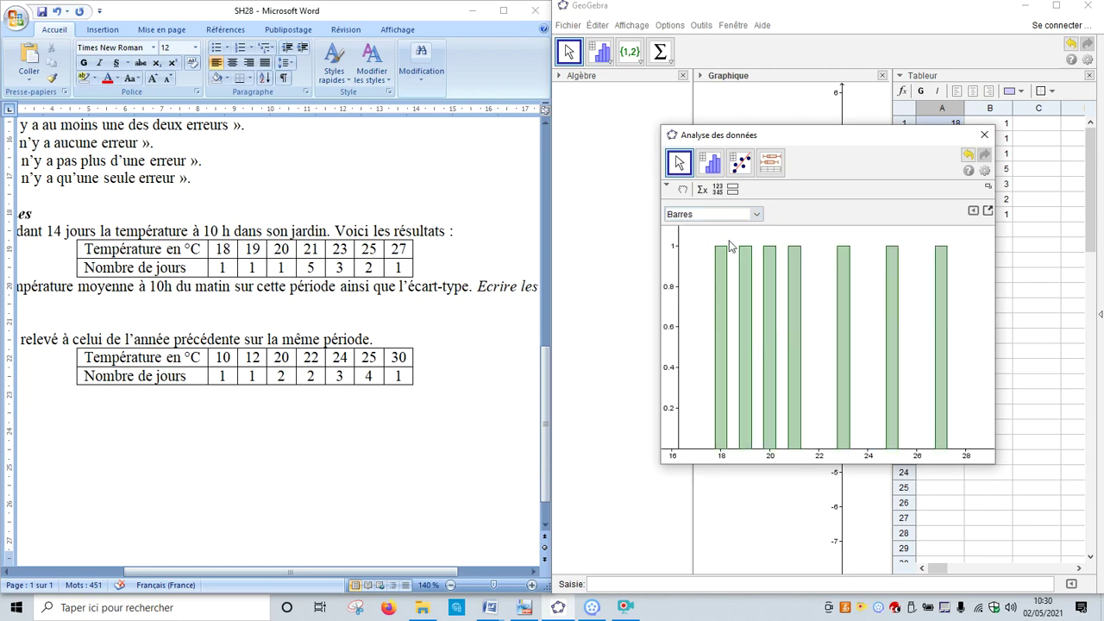
left_click(701, 190)
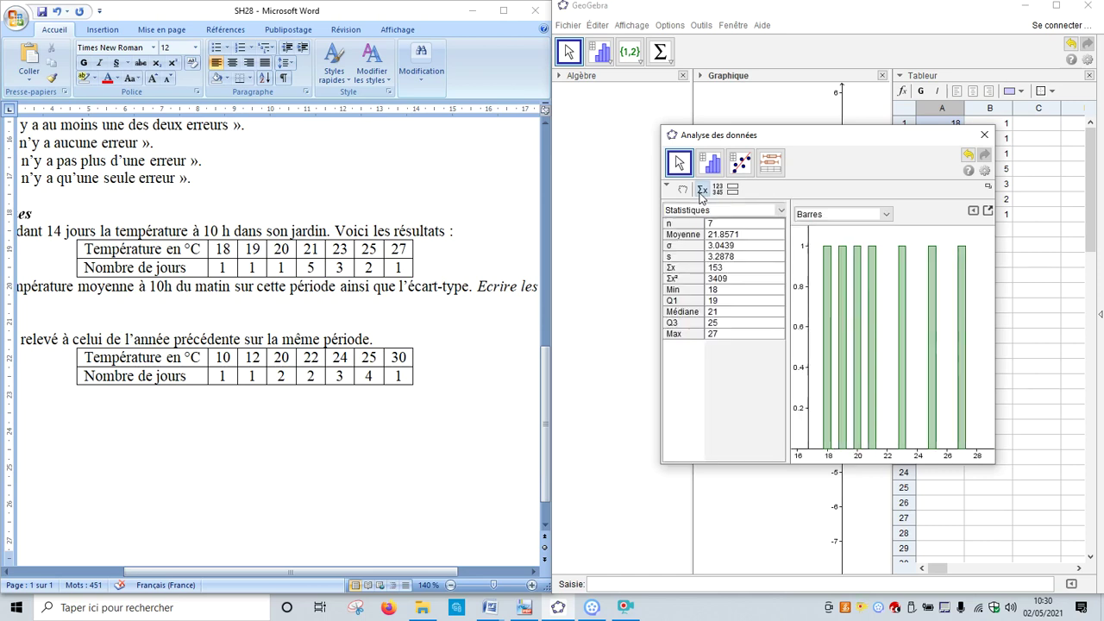
left_click_drag(794, 143, 694, 116)
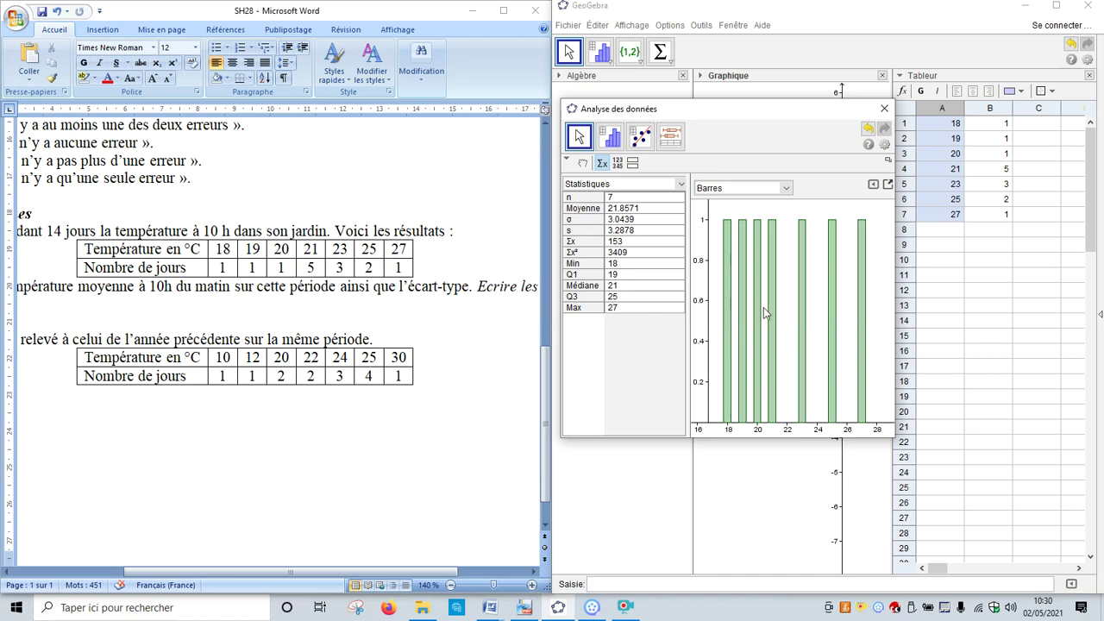
left_click(885, 109)
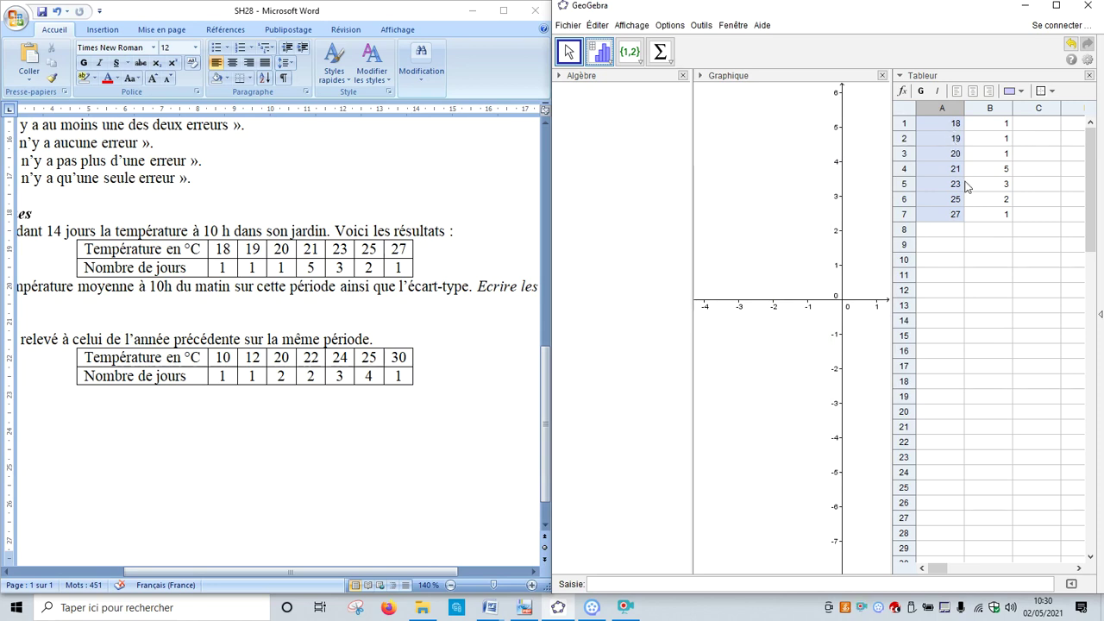
Start a new one-variable analysis of A1:A7 with the source type set to data with frequencies (Données avec Effectifs).
left_click(945, 126)
left_click_drag(945, 126, 922, 218)
left_click(604, 54)
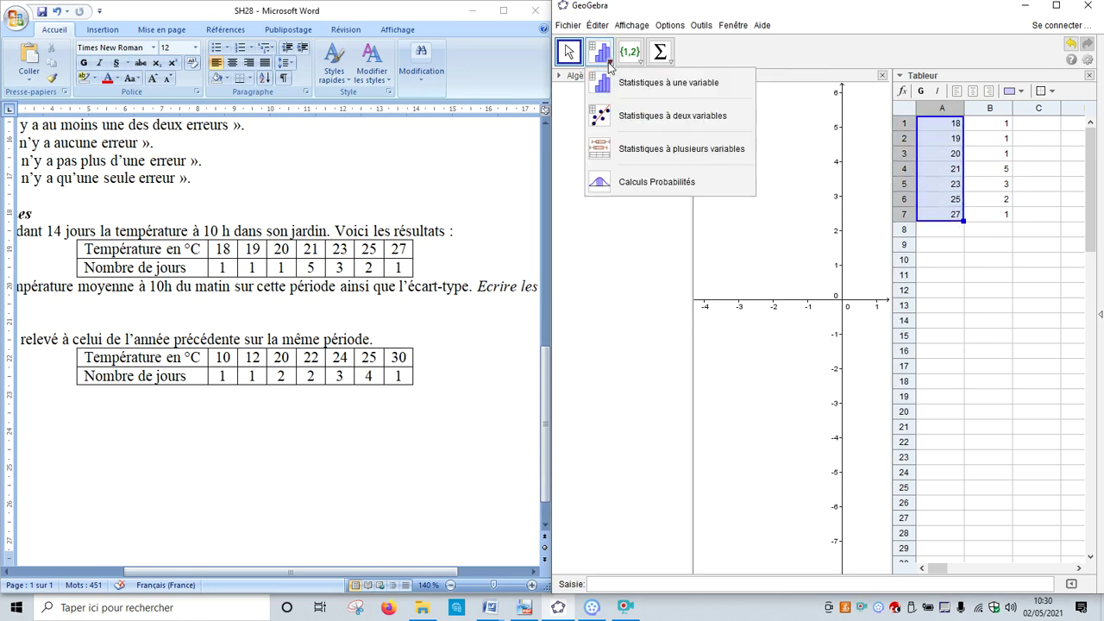
left_click(616, 84)
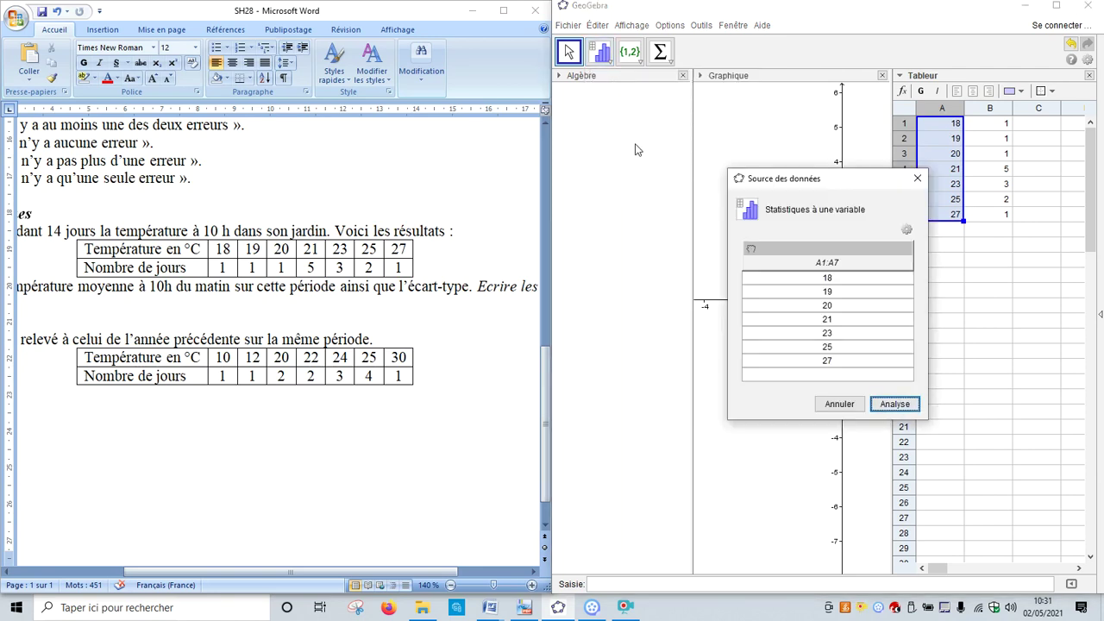
left_click(907, 231)
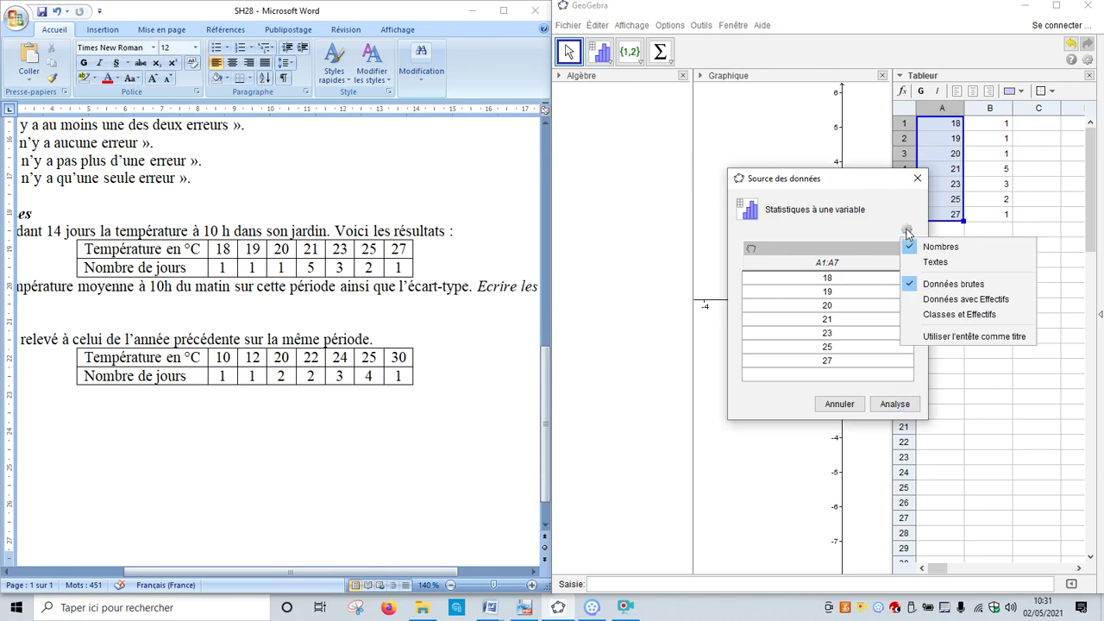
left_click(929, 300)
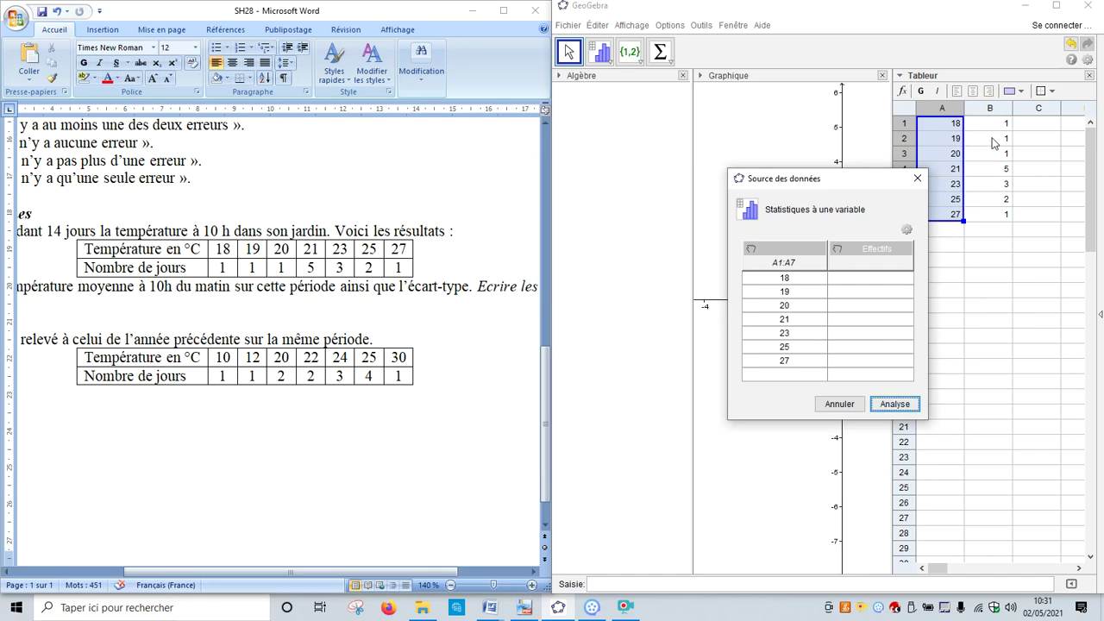
Assign the day counts in B1:B7 as the frequencies and run the analysis.
left_click(993, 125)
left_click_drag(993, 131, 992, 218)
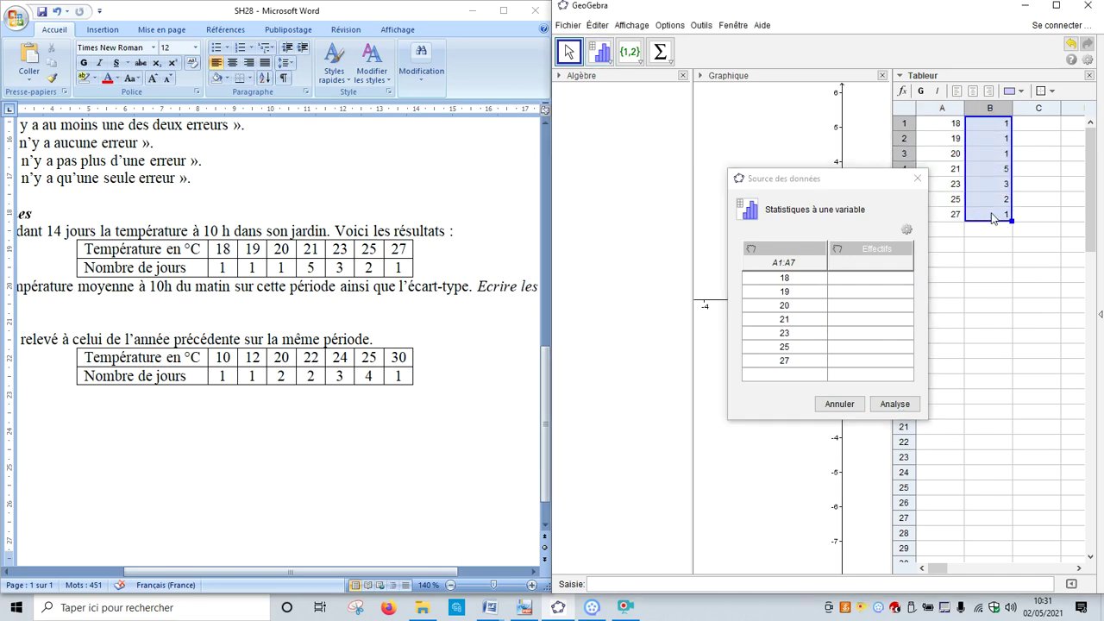
left_click(836, 251)
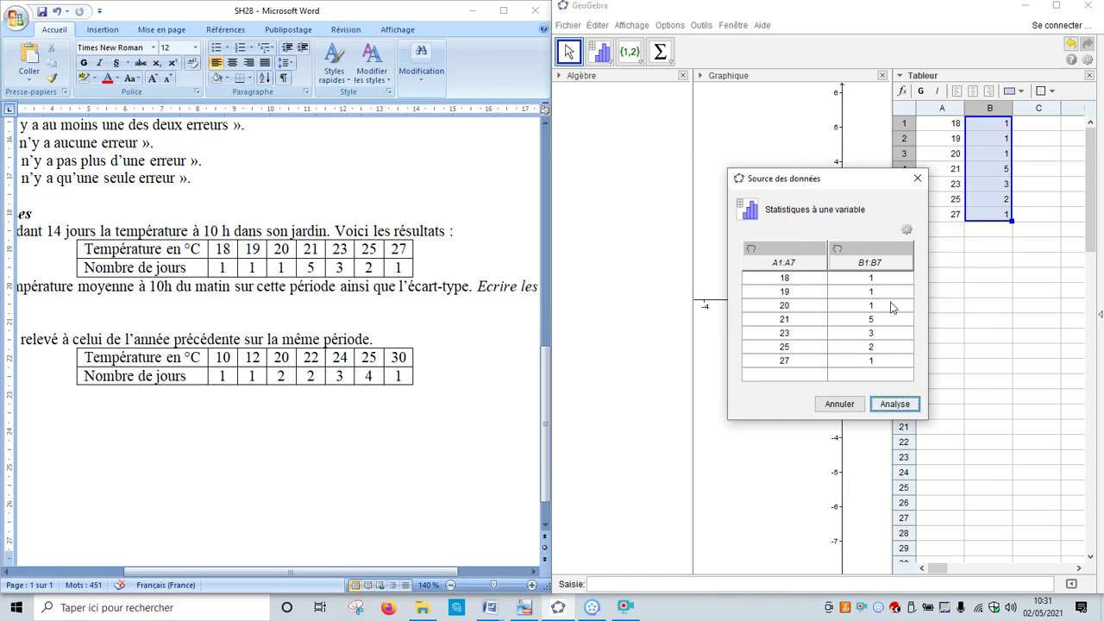
left_click(894, 403)
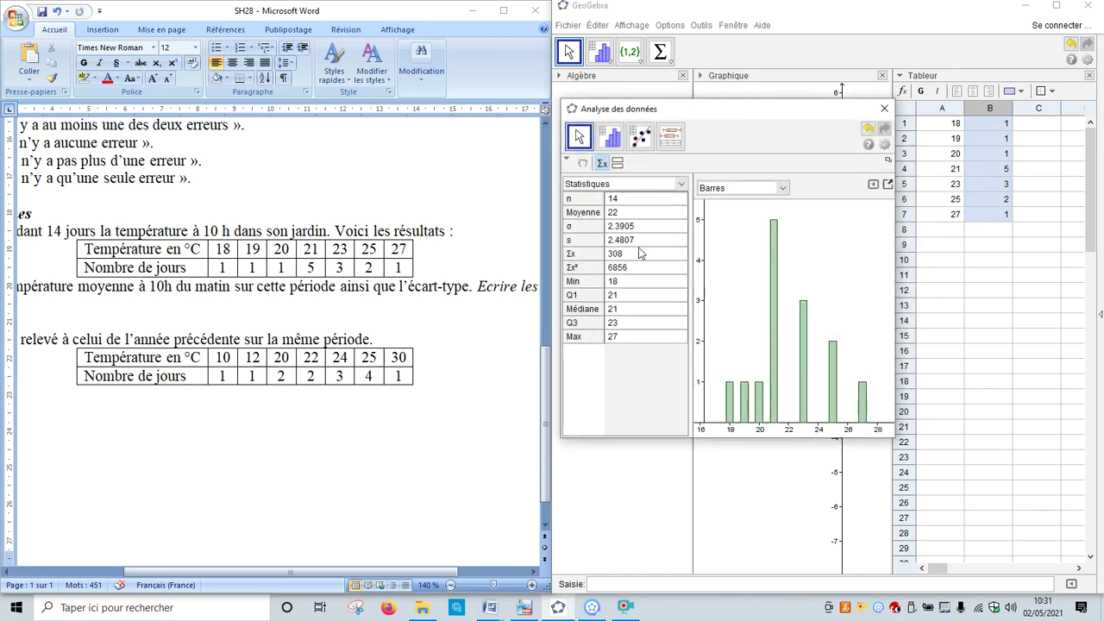
Hide the statistics table and display the weighted temperature data as a histogram.
left_click(603, 164)
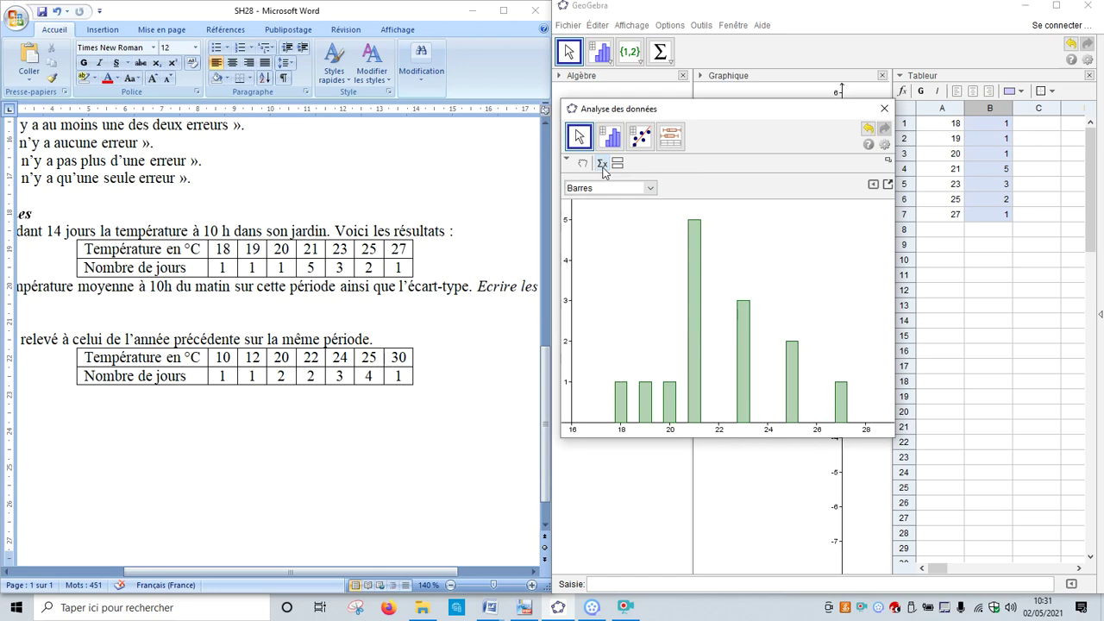
left_click(651, 188)
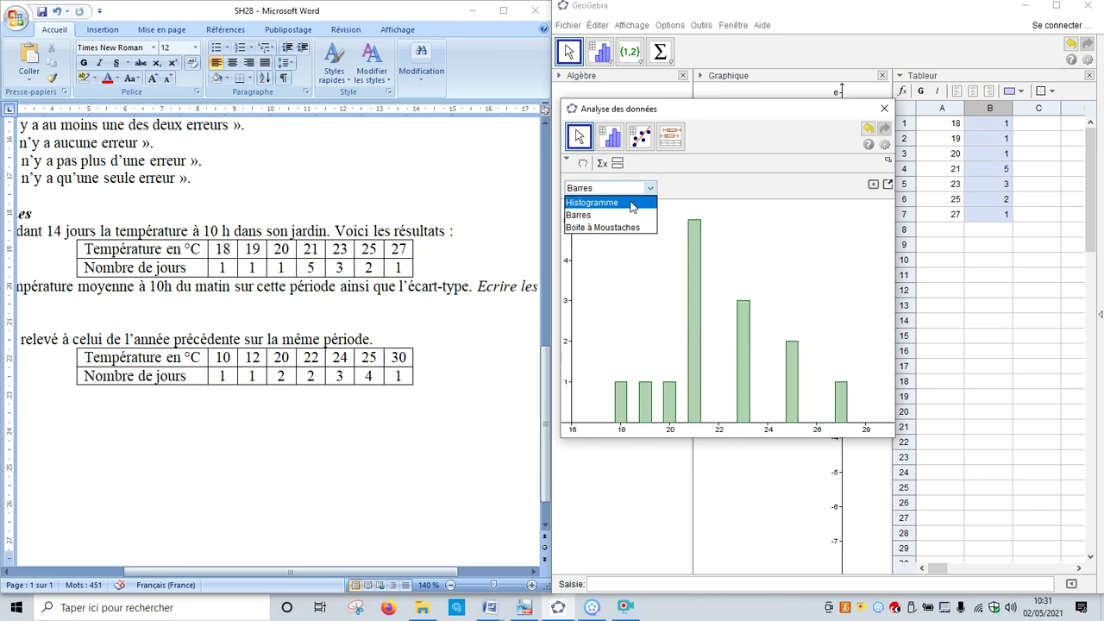
left_click(632, 204)
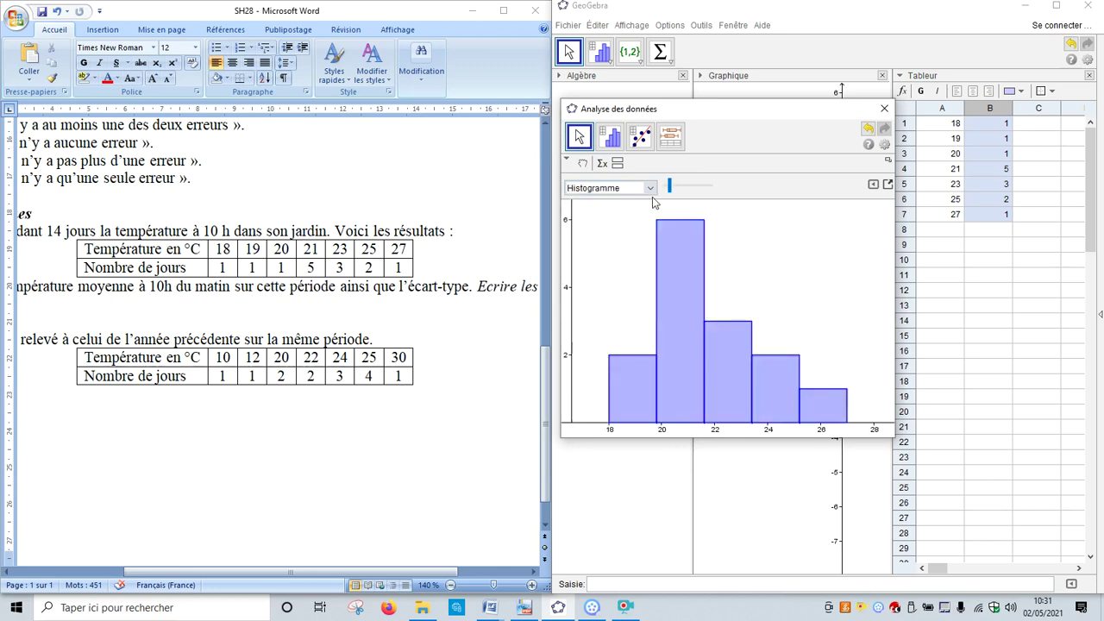
Switch the chart to a box plot (Boite à Moustaches) and show the statistics table beside it.
left_click(650, 188)
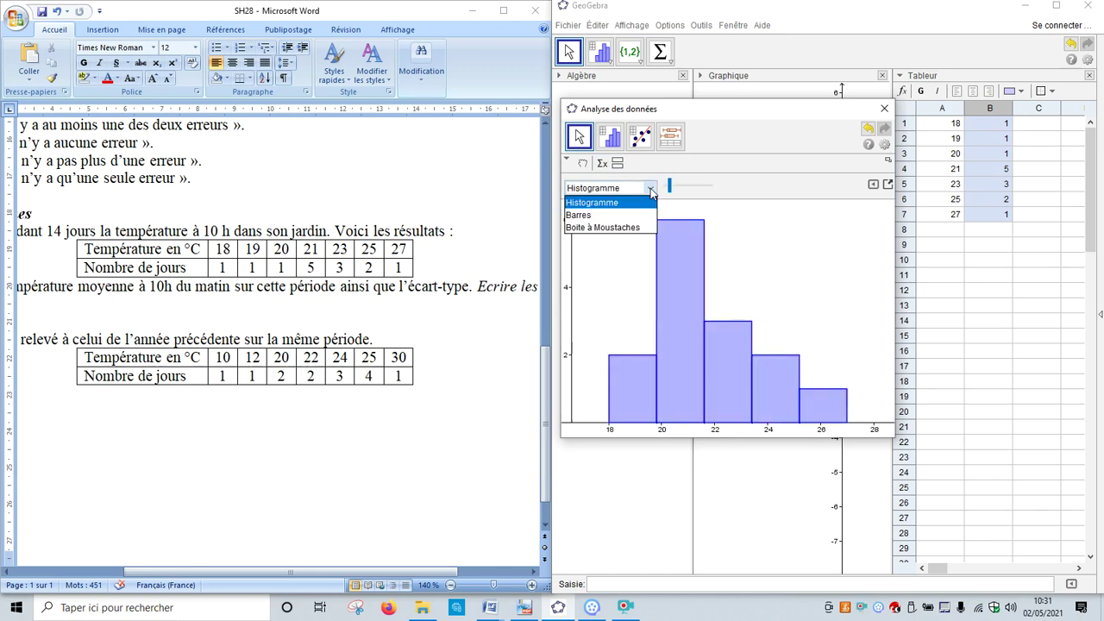
left_click(621, 228)
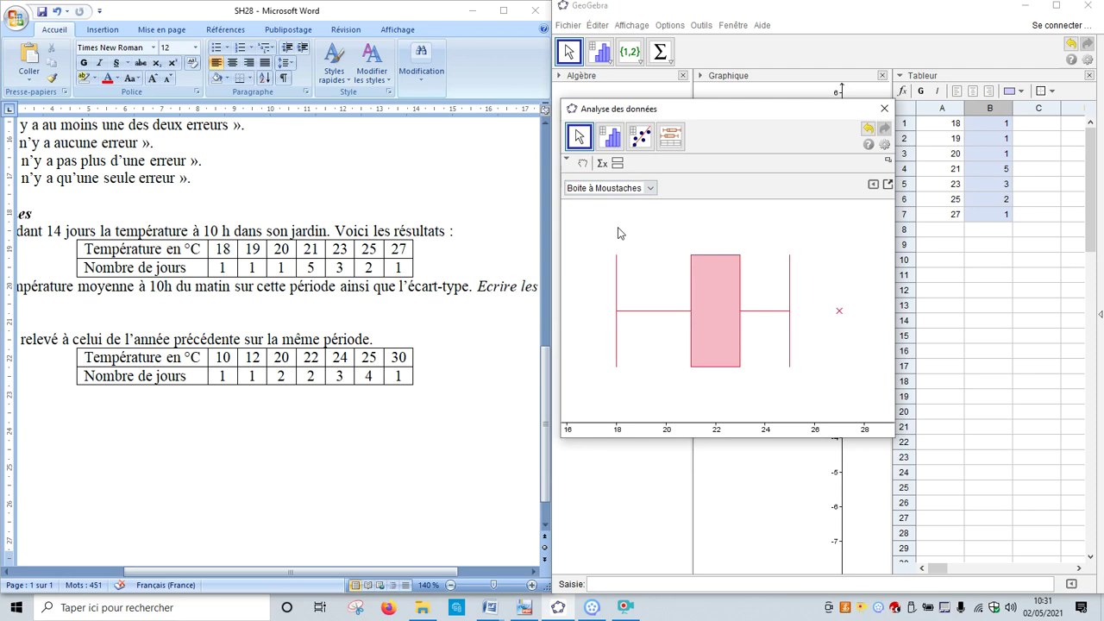
left_click(602, 163)
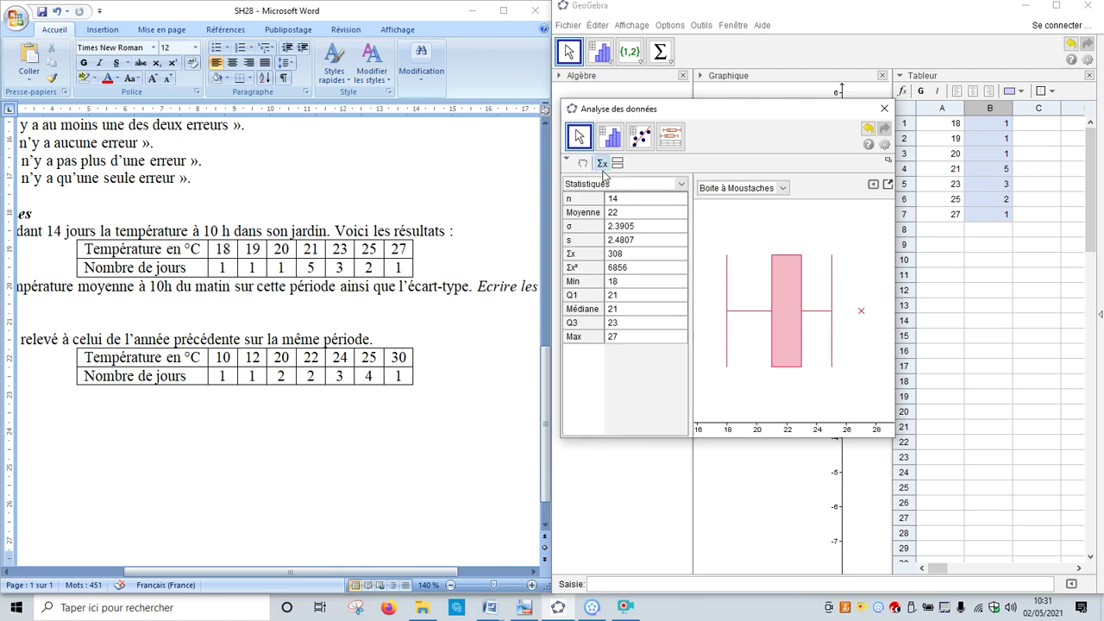
Enlarge the GeoGebra window to full screen and copy the box plot to the graphics view.
left_click(534, 11)
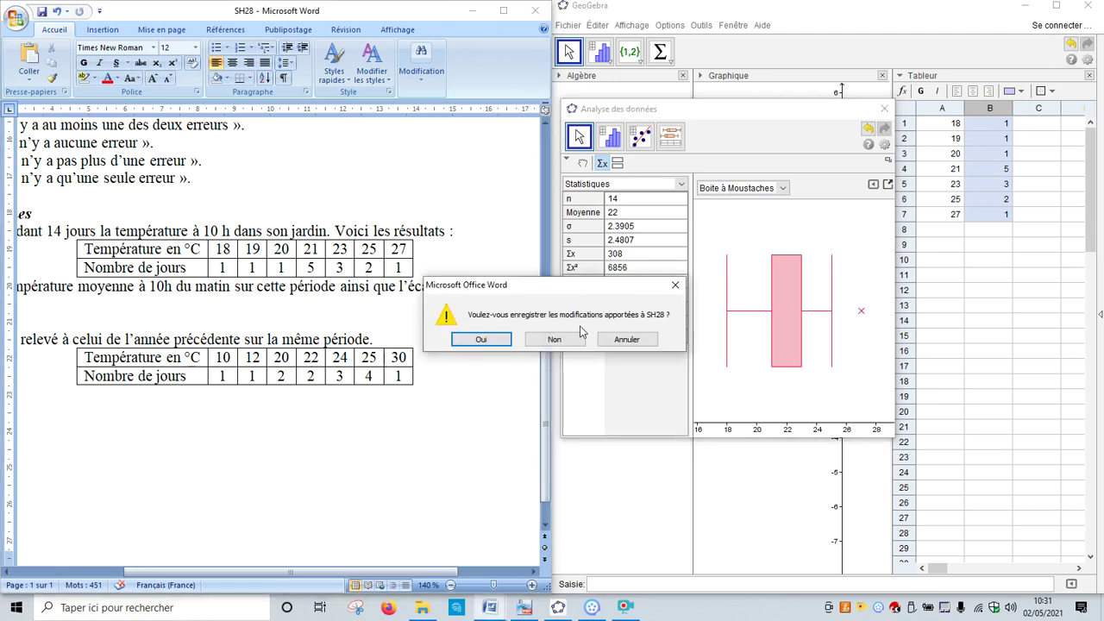
left_click(627, 339)
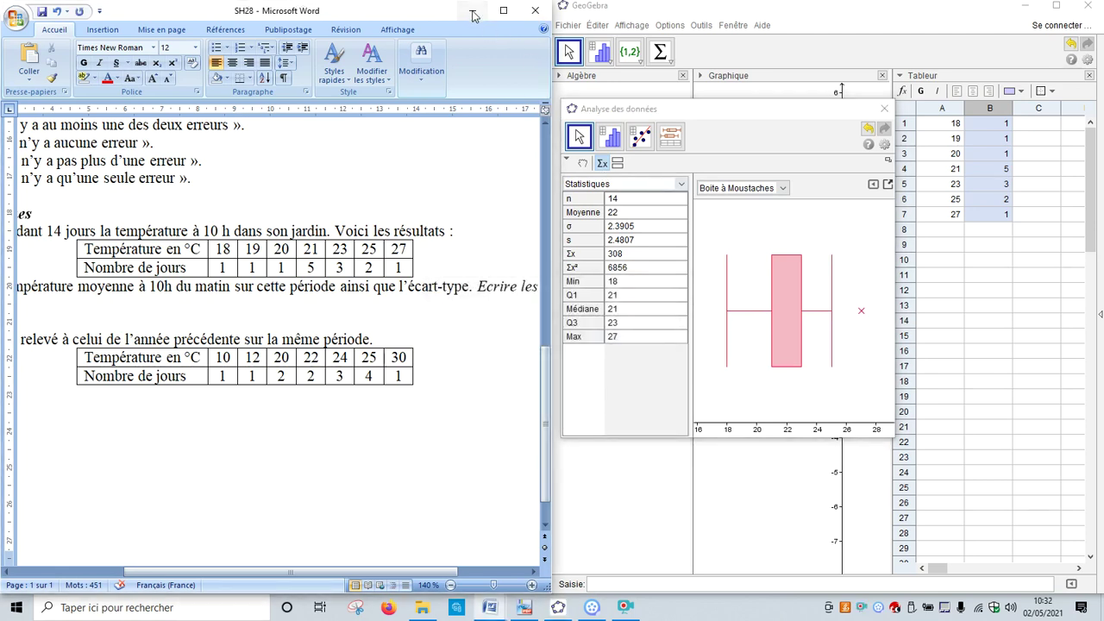
left_click(1052, 8)
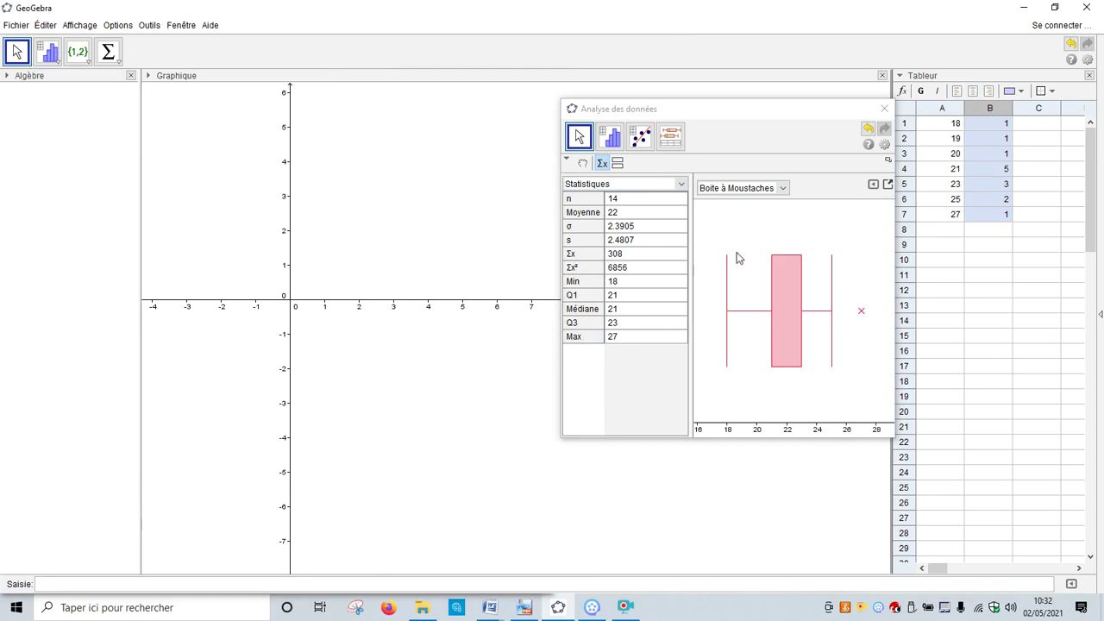
left_click(888, 186)
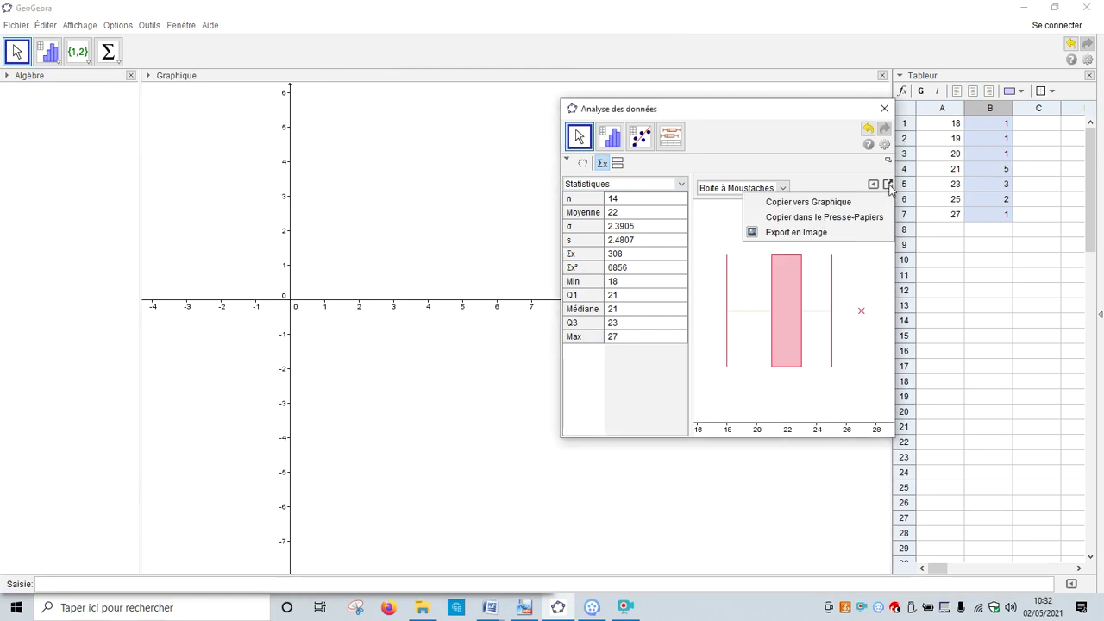
left_click(853, 203)
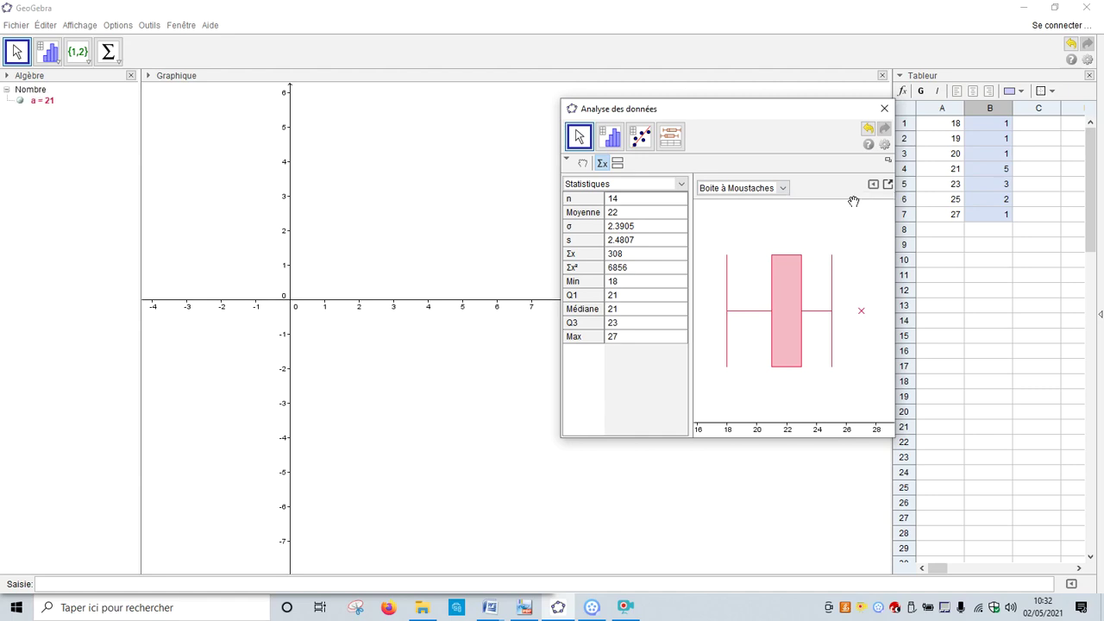
Close the data analysis window and examine the box plot's style, advanced and basic properties, including its full definition.
left_click(884, 108)
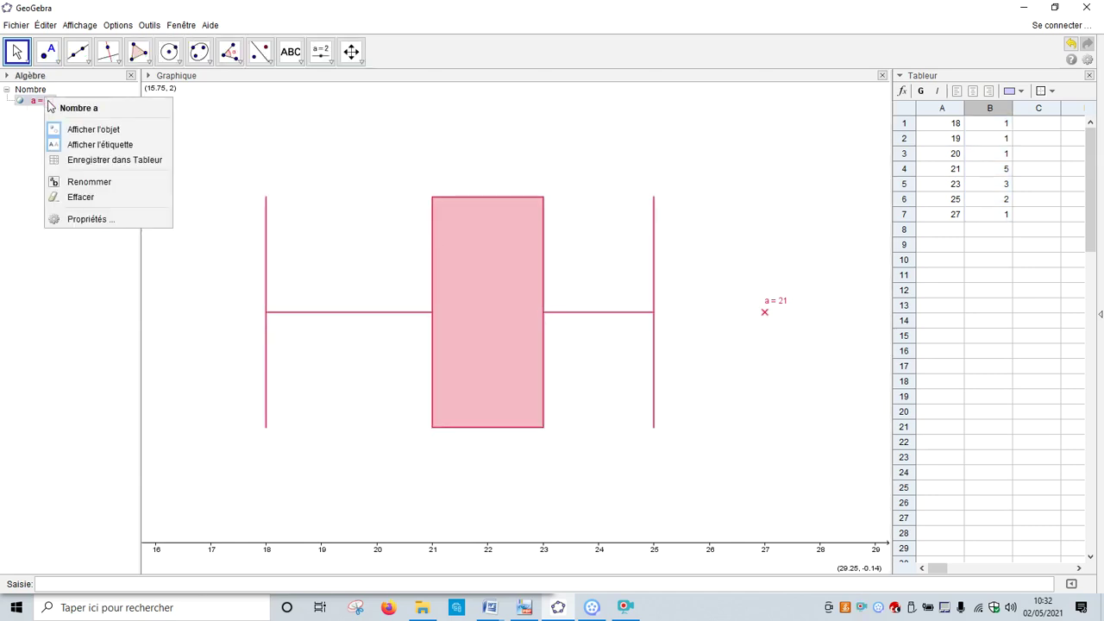
left_click(103, 220)
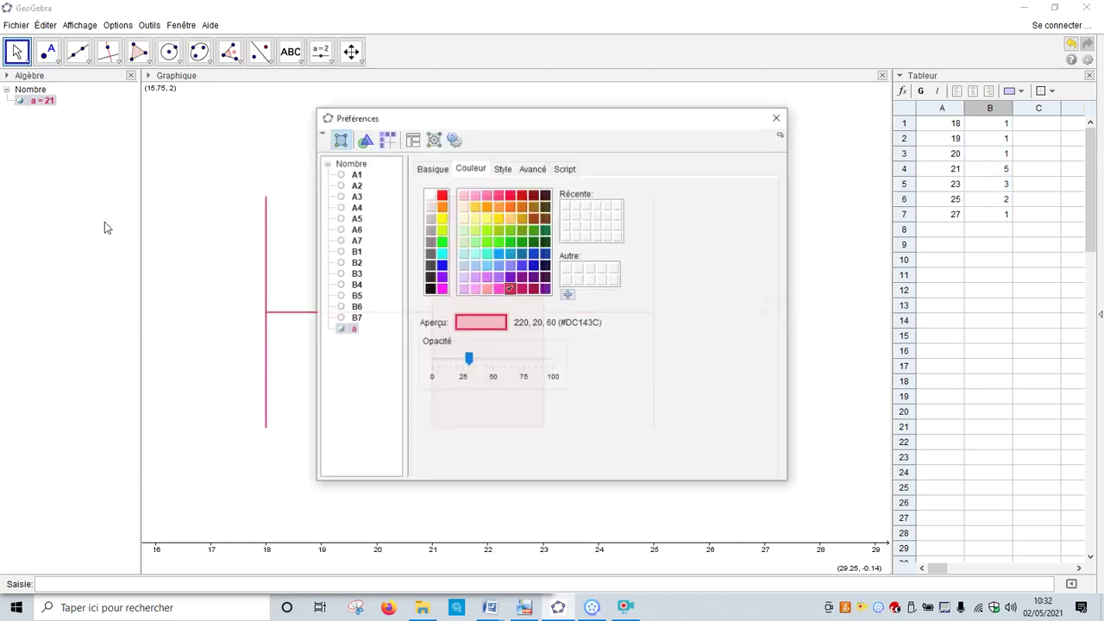
left_click(505, 171)
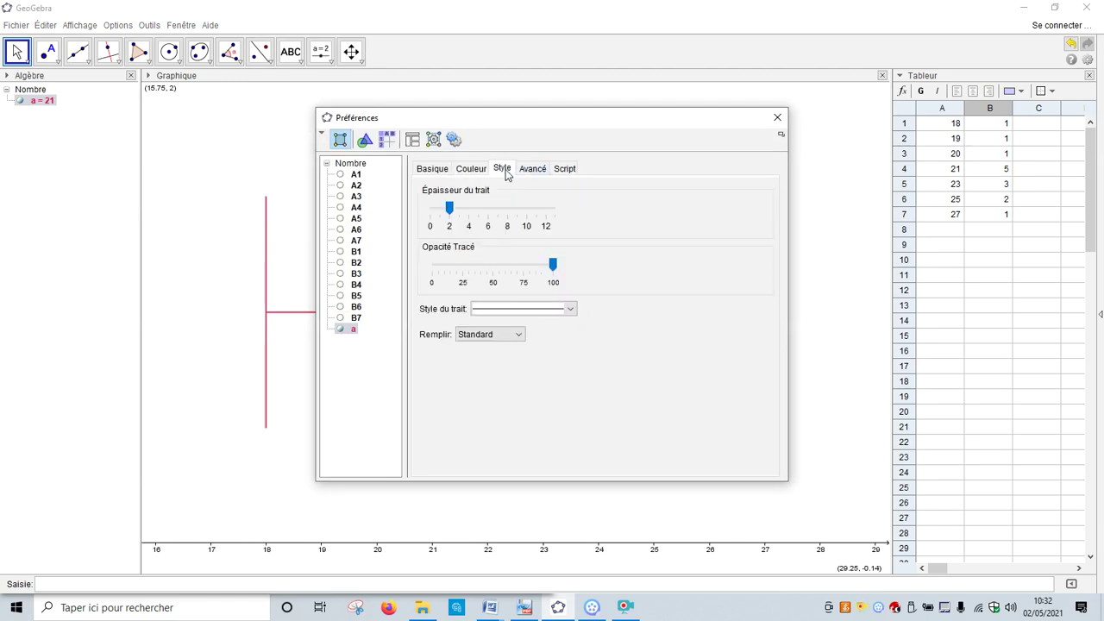
left_click(527, 170)
left_click(432, 169)
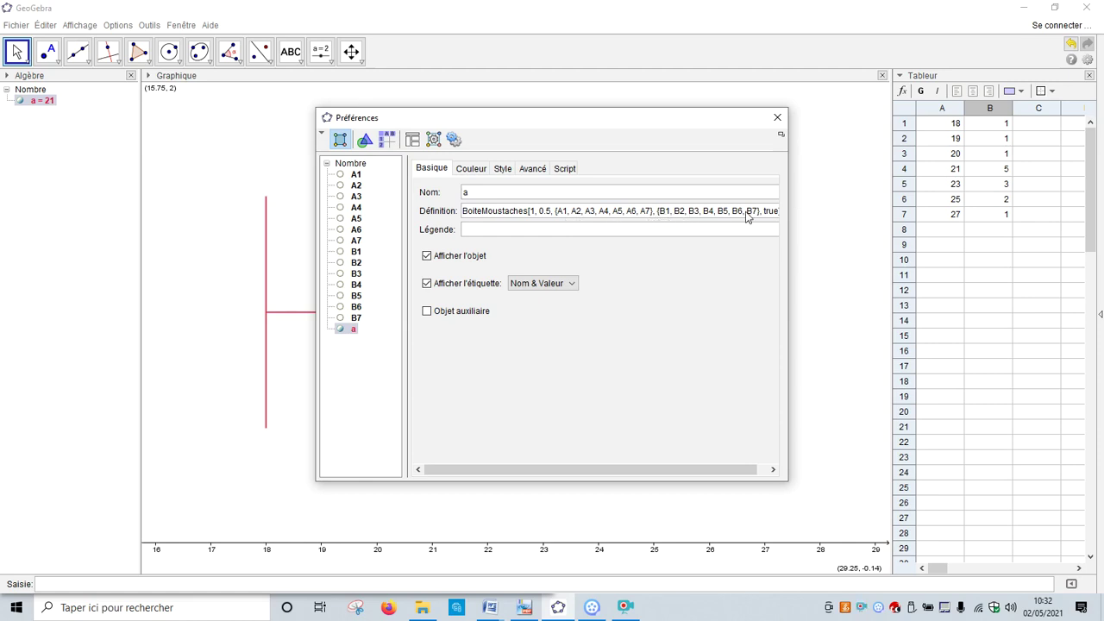
left_click_drag(727, 475, 673, 468)
left_click(777, 120)
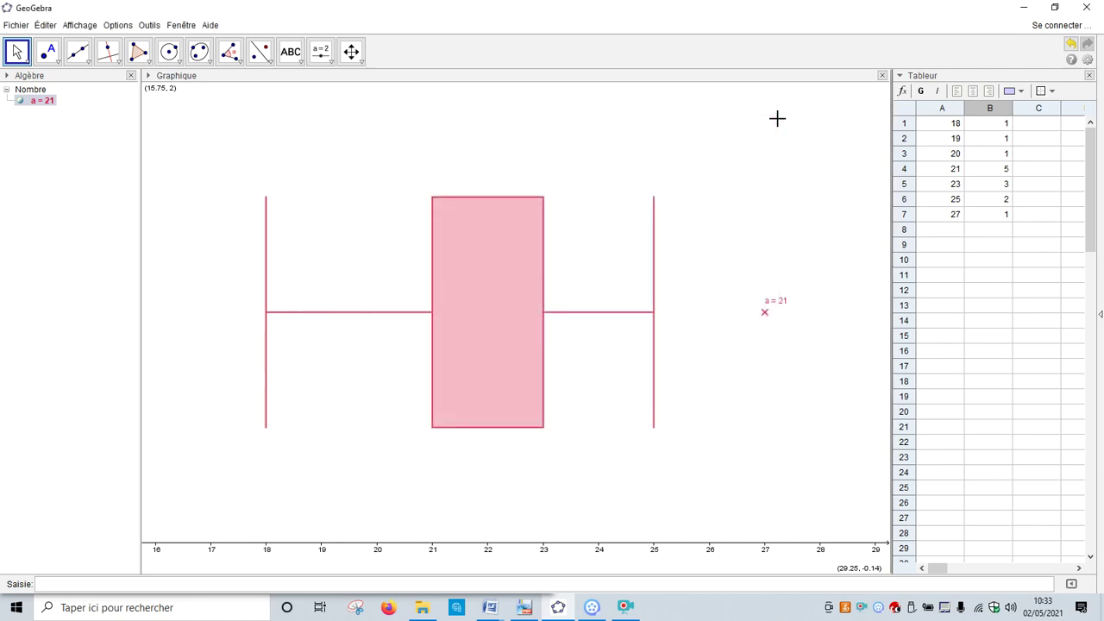
Zoom out and shift the graphics view until both axes and the whole box plot are in view.
left_click(349, 50)
left_click_drag(364, 109, 454, 163)
scroll(454, 164, "down", 5)
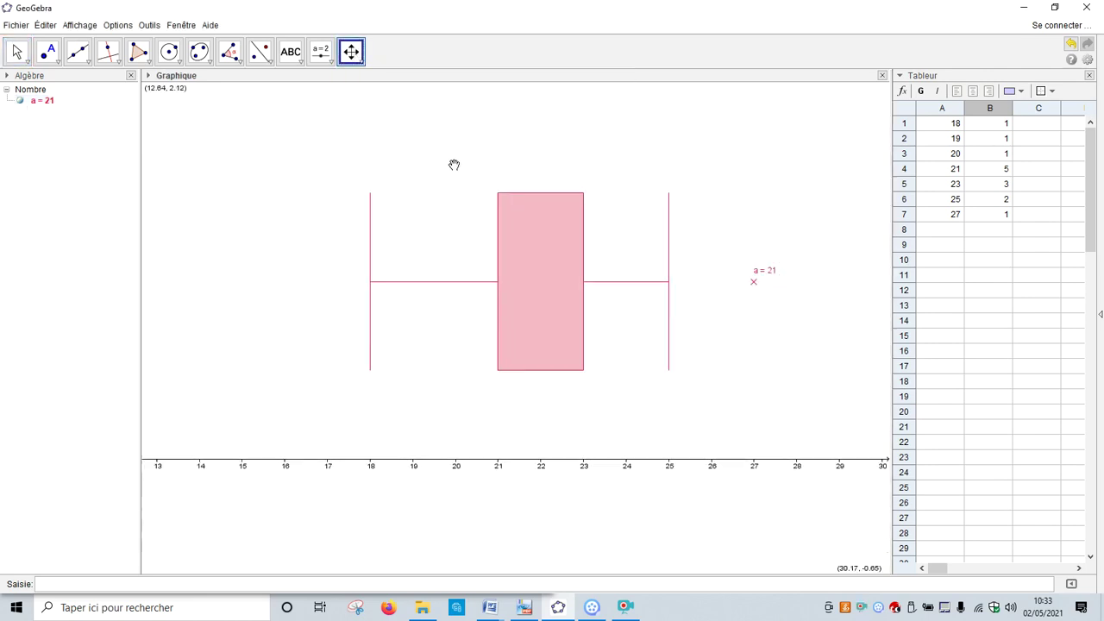
scroll(450, 169, "down", 3)
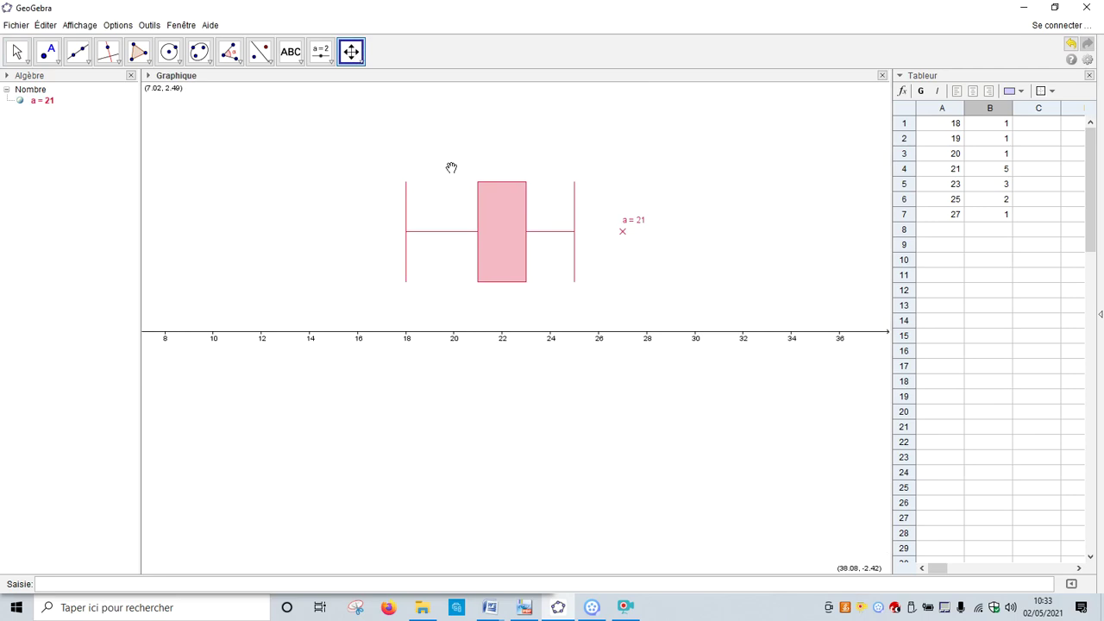
left_click_drag(461, 136, 539, 185)
scroll(541, 184, "down", 4)
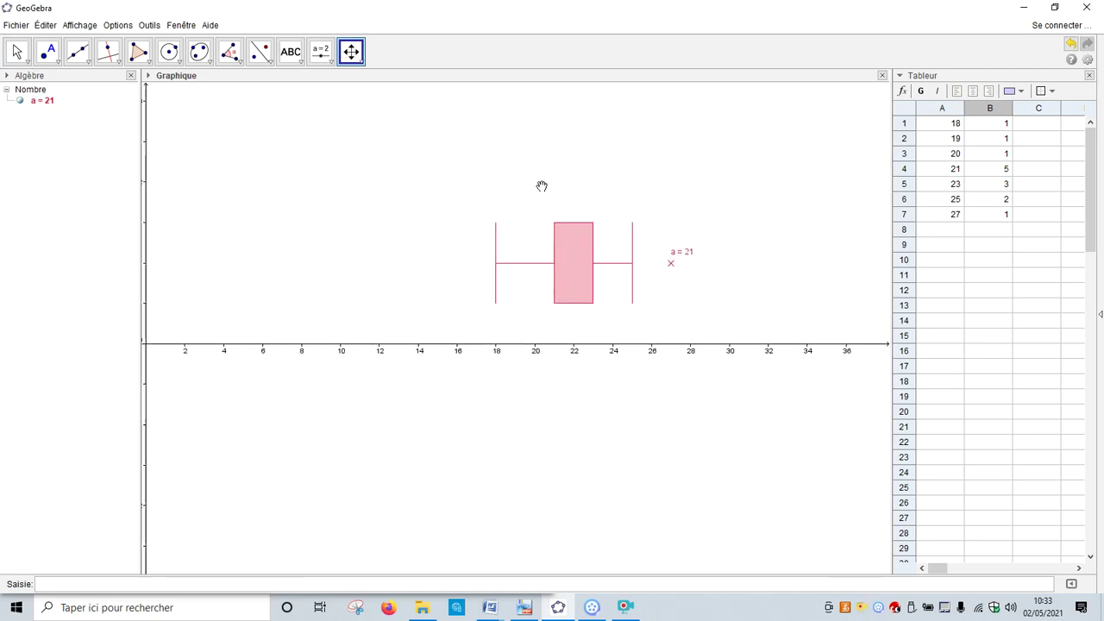
scroll(542, 186, "up", 1)
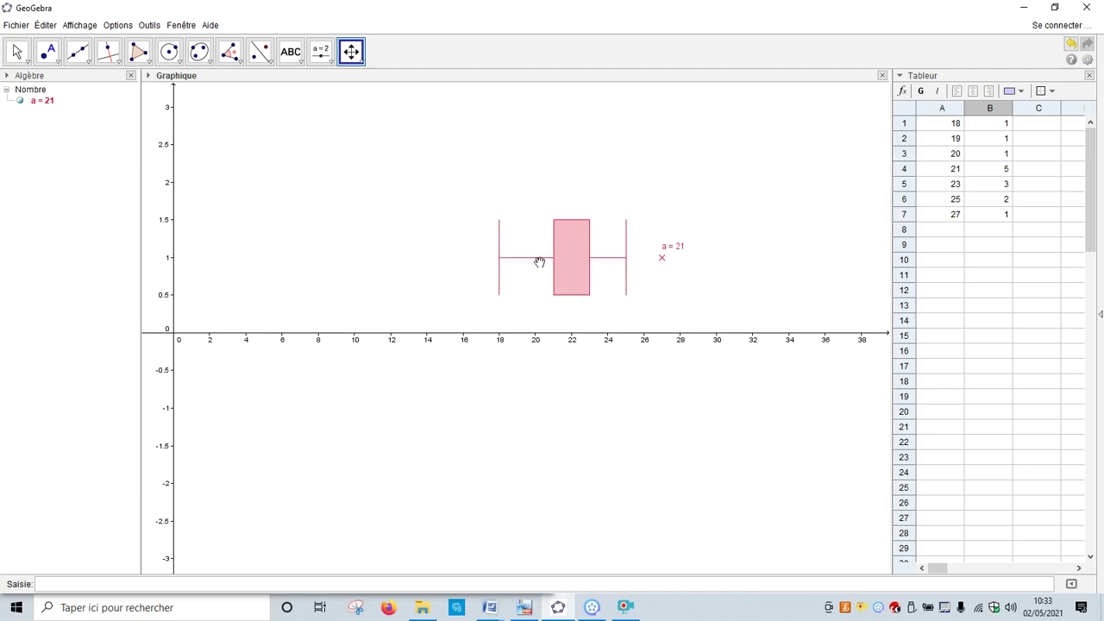
Change the first two arguments of the box plot's BoiteMoustaches definition to 2 and 0.1 for its vertical position and half-height.
right_click(574, 243)
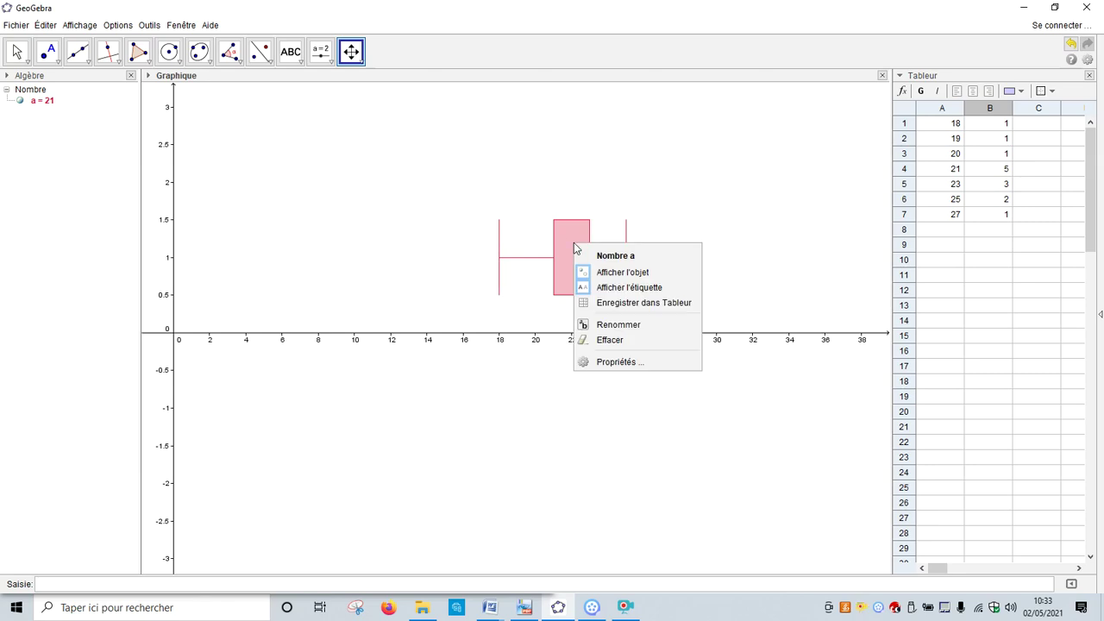
left_click(621, 369)
left_click(433, 169)
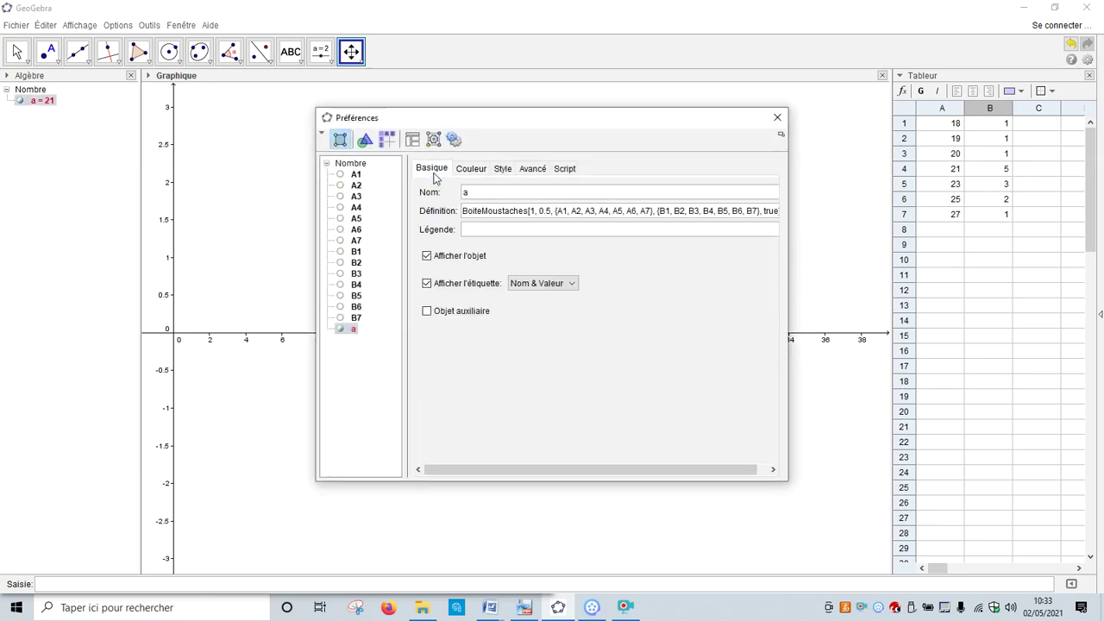
left_click(538, 210)
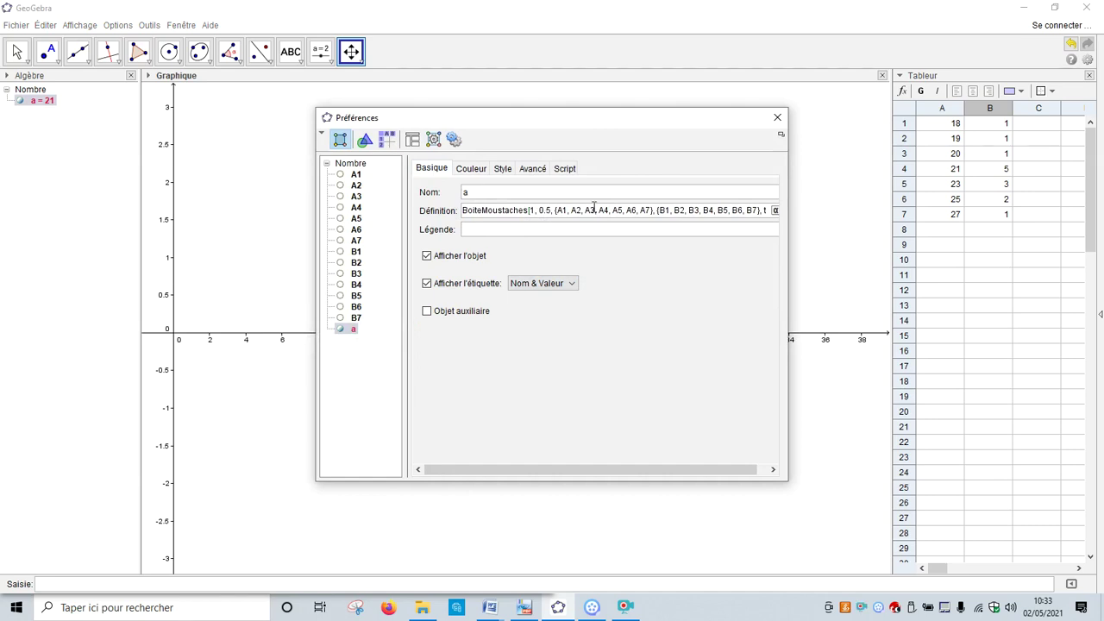
key("Delete")
key("Delete")
type("2")
key("Right")
key("Right")
key("Right")
key("Right")
key("Right")
key("BackSpace")
type("1")
left_click(775, 119)
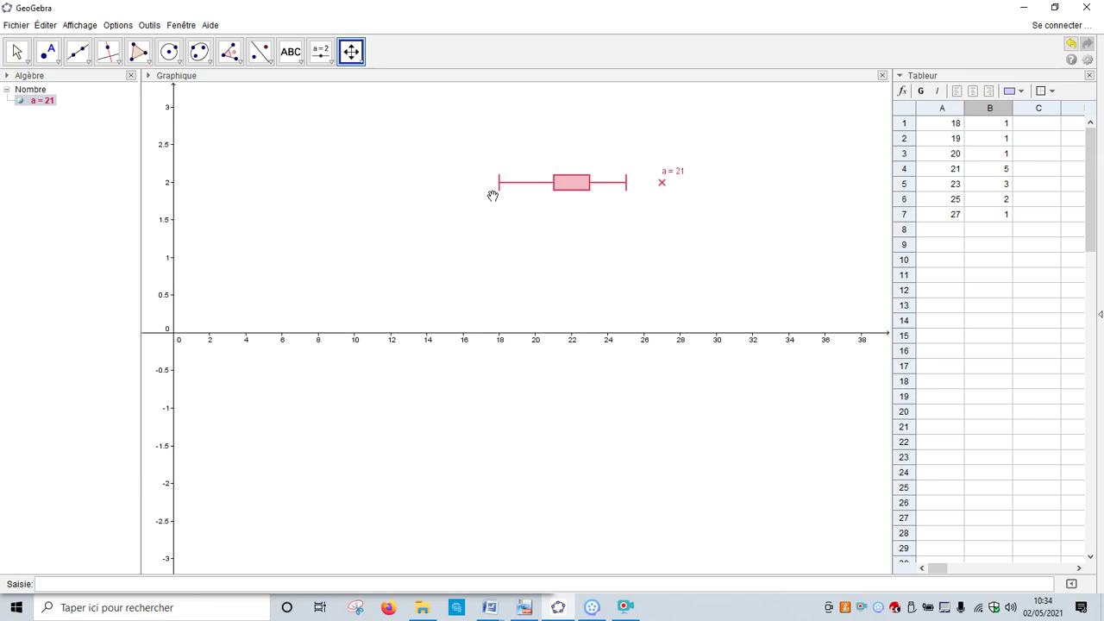
left_click(627, 609)
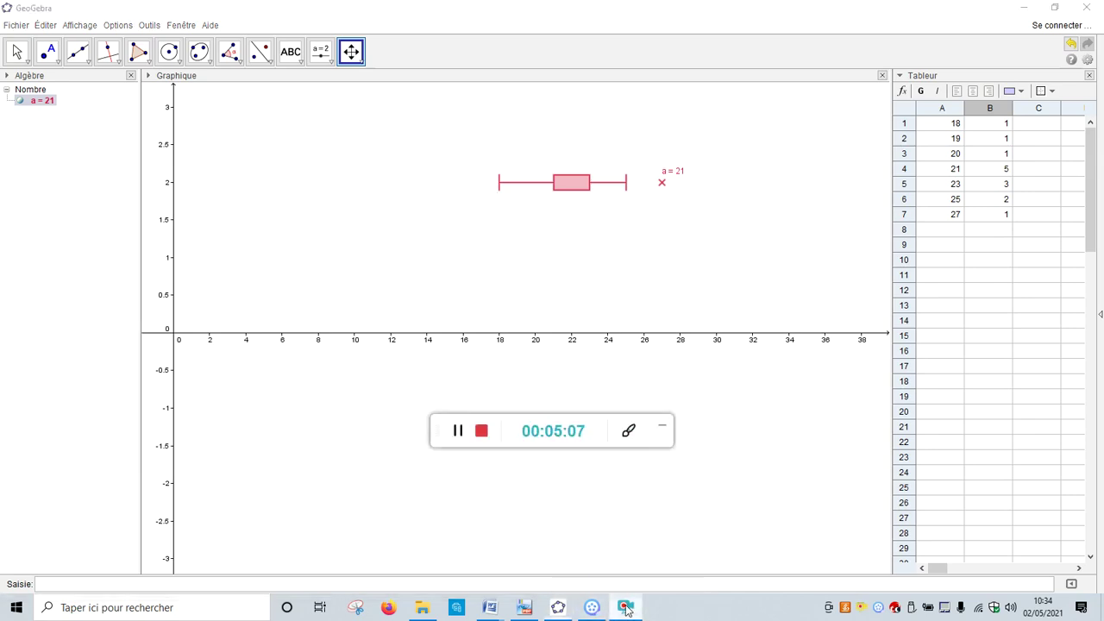
left_click(456, 433)
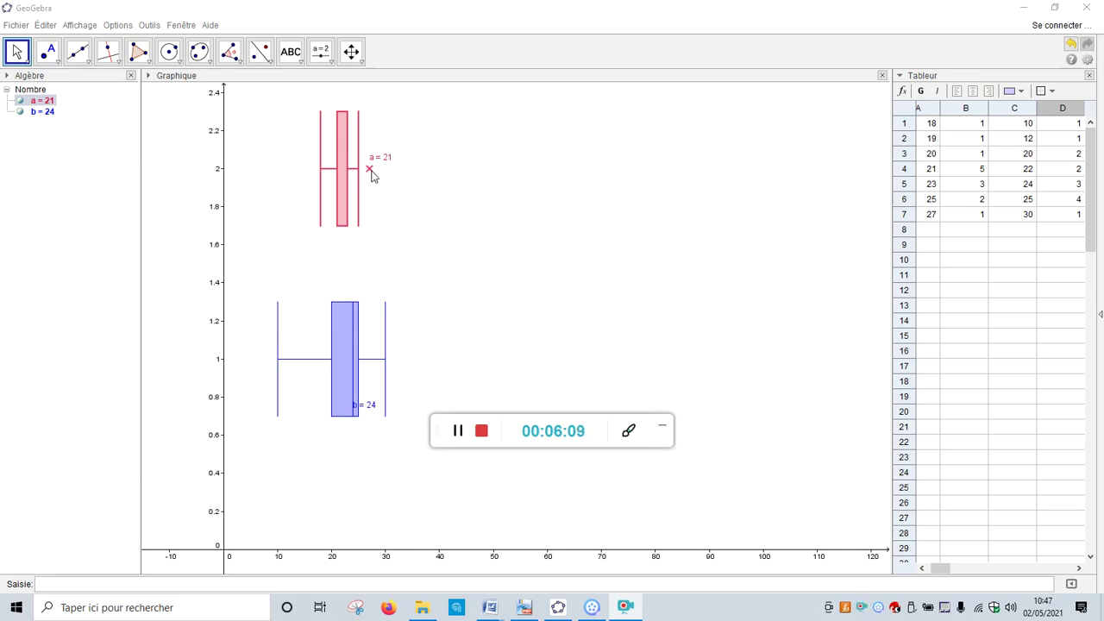
Set the last argument of red box plot a's BoiteMoustaches definition to false, and close its properties.
right_click(372, 176)
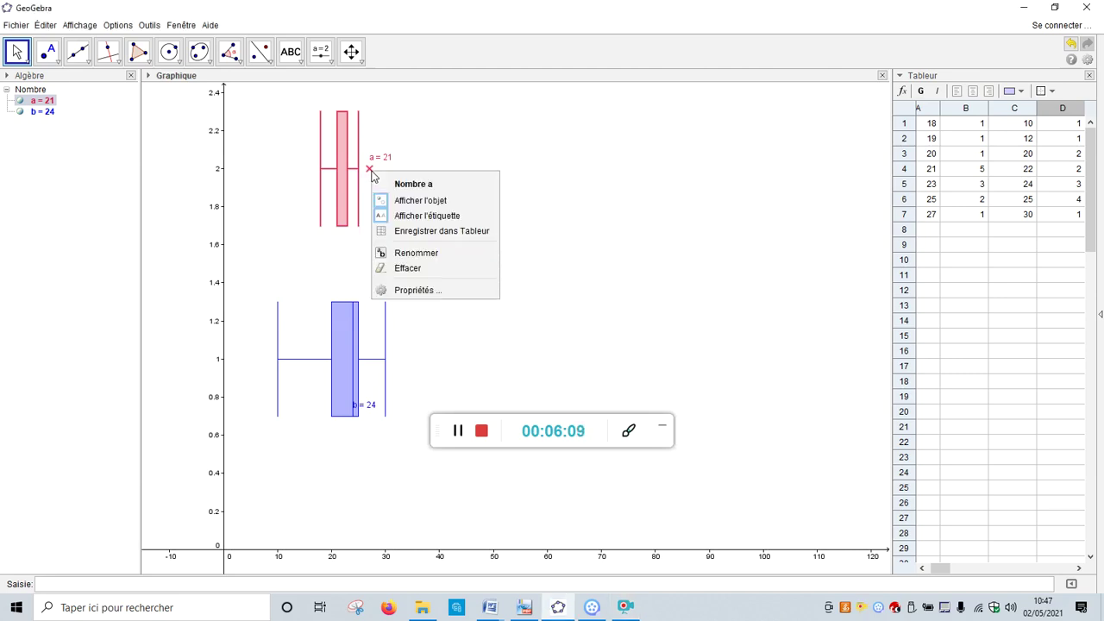
left_click(415, 290)
left_click(483, 158)
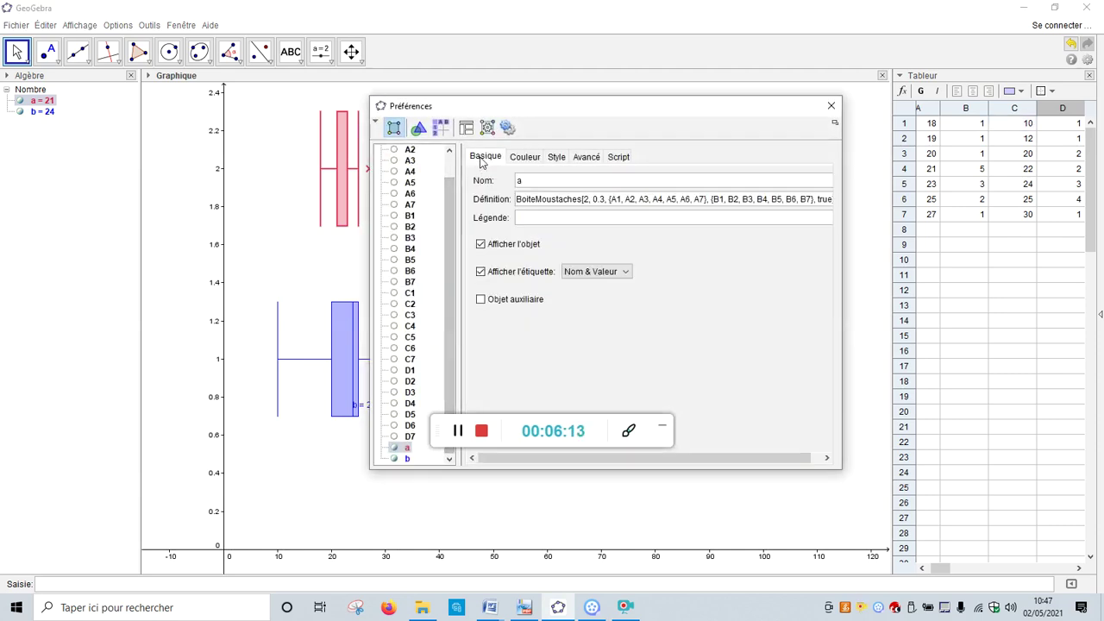
left_click(826, 200)
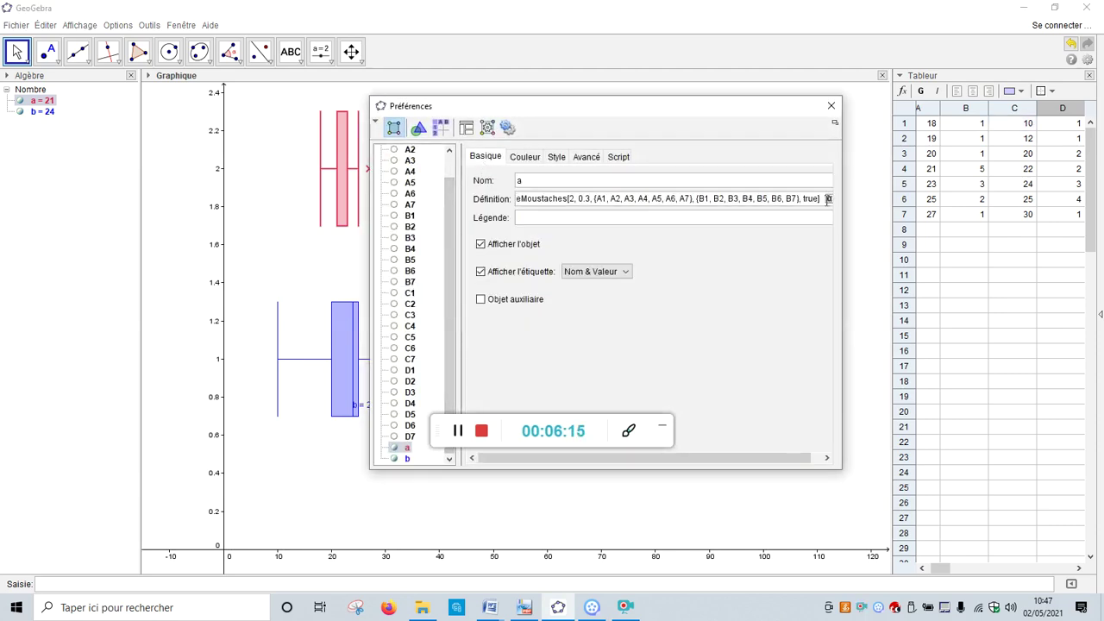
double_click(808, 199)
type("false")
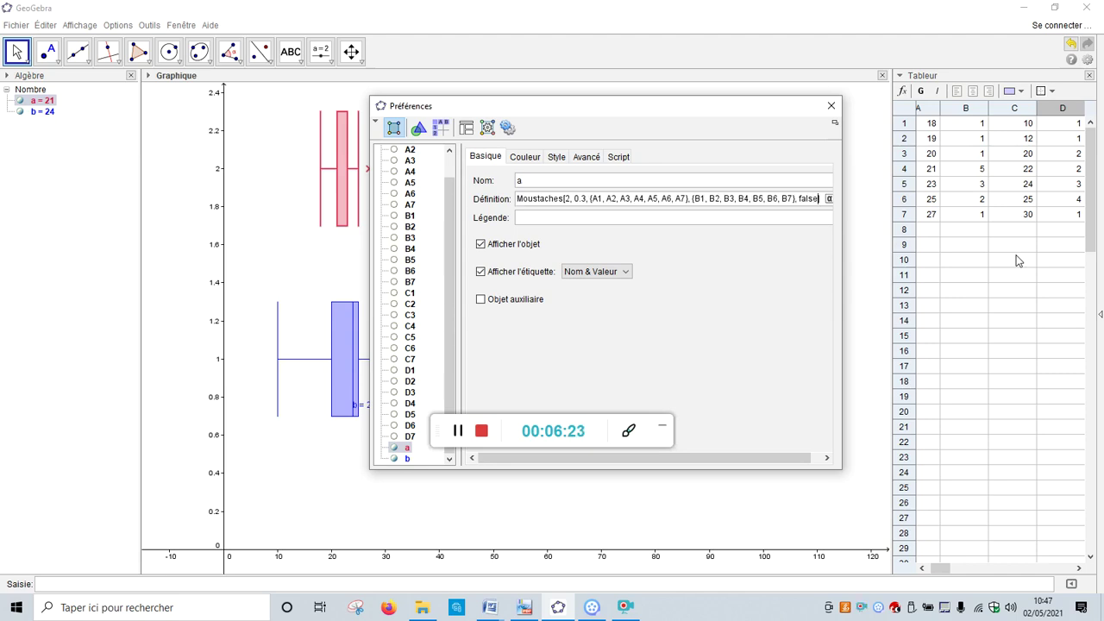
key("Return")
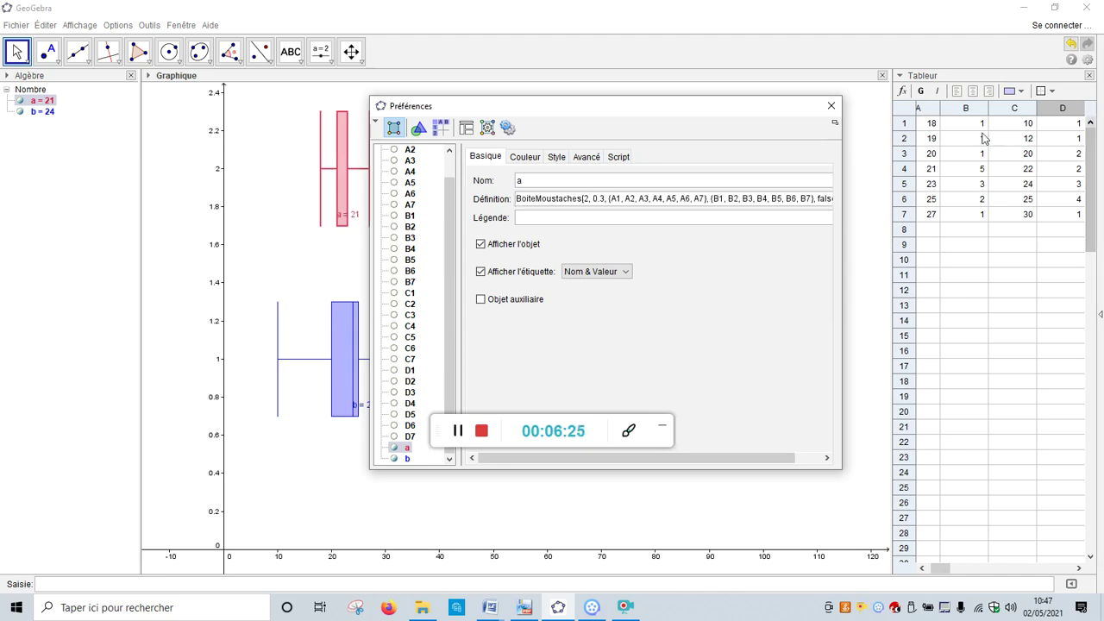
left_click(831, 107)
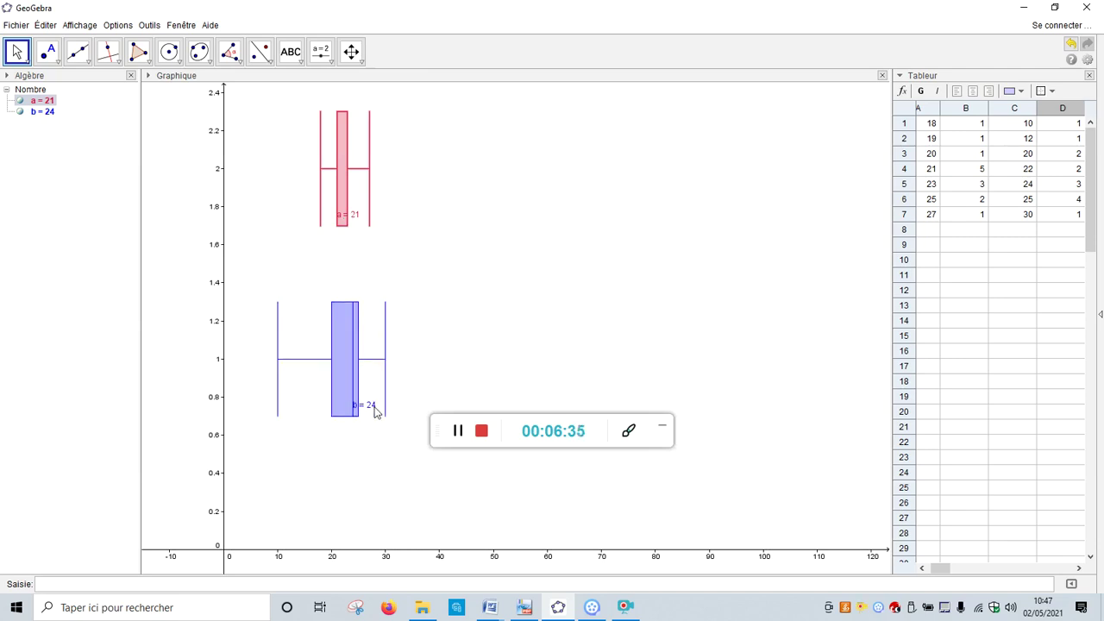
mouse_move(373, 412)
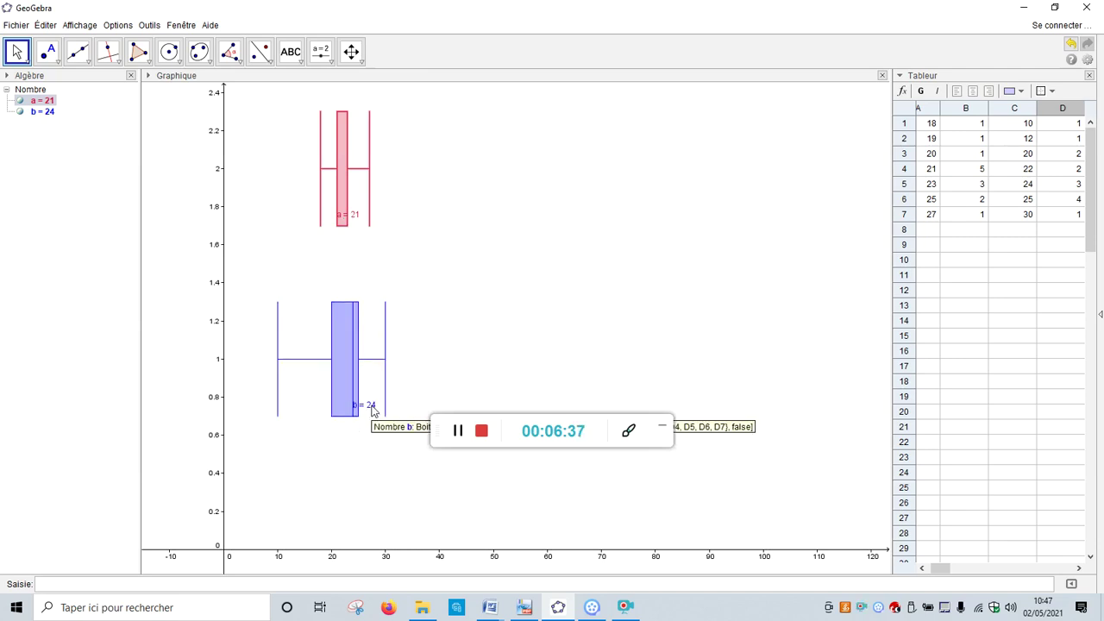